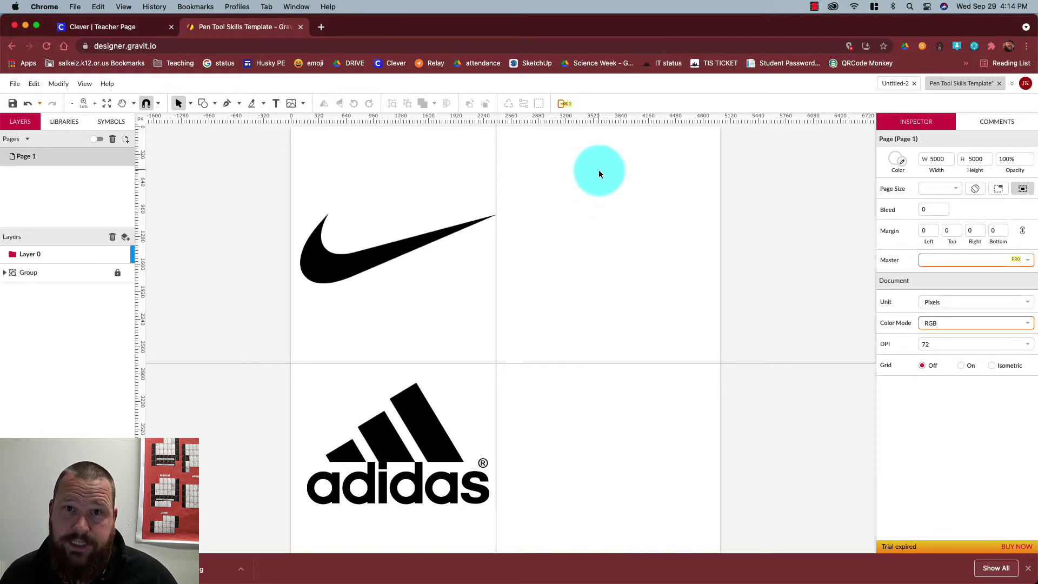
left_click(17, 84)
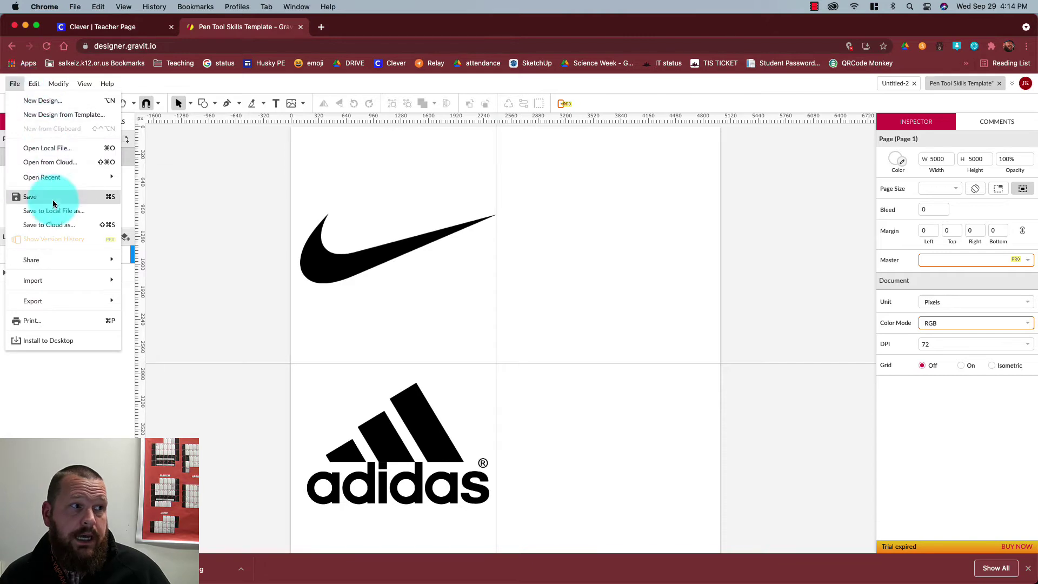
left_click(58, 149)
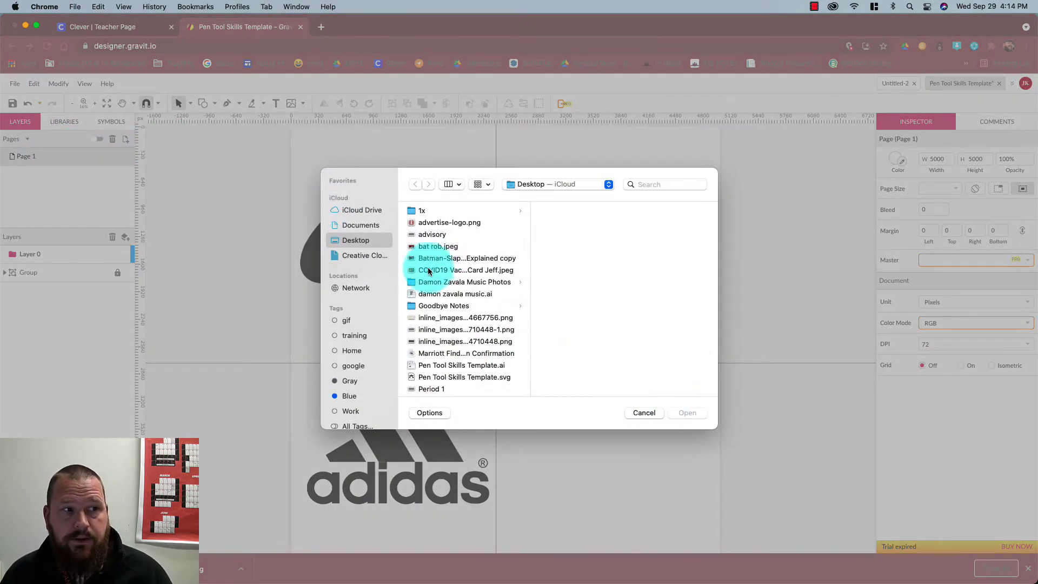
left_click(647, 414)
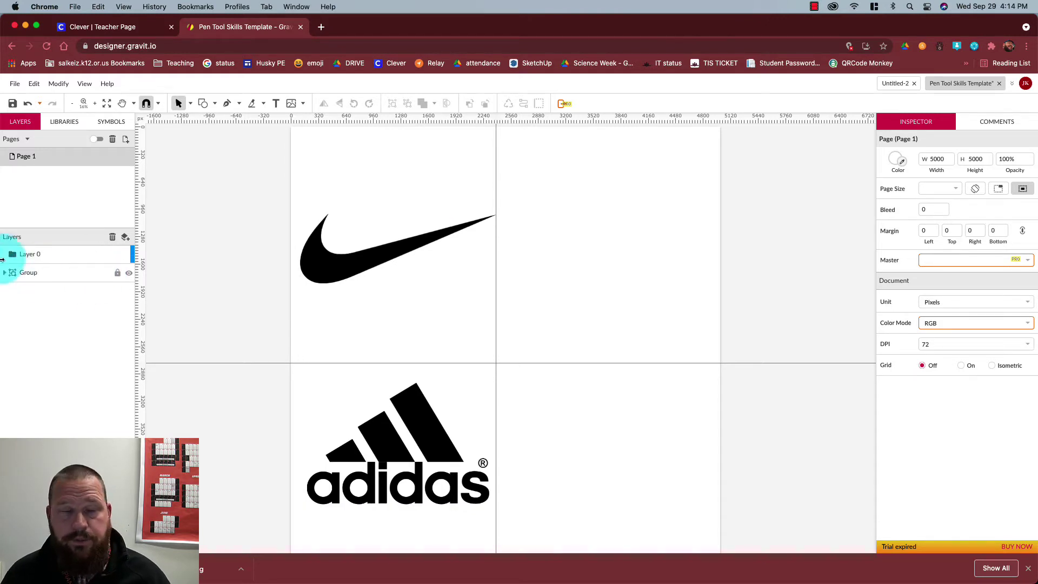
Select Layer 0 as the layer to draw on.
left_click(34, 254)
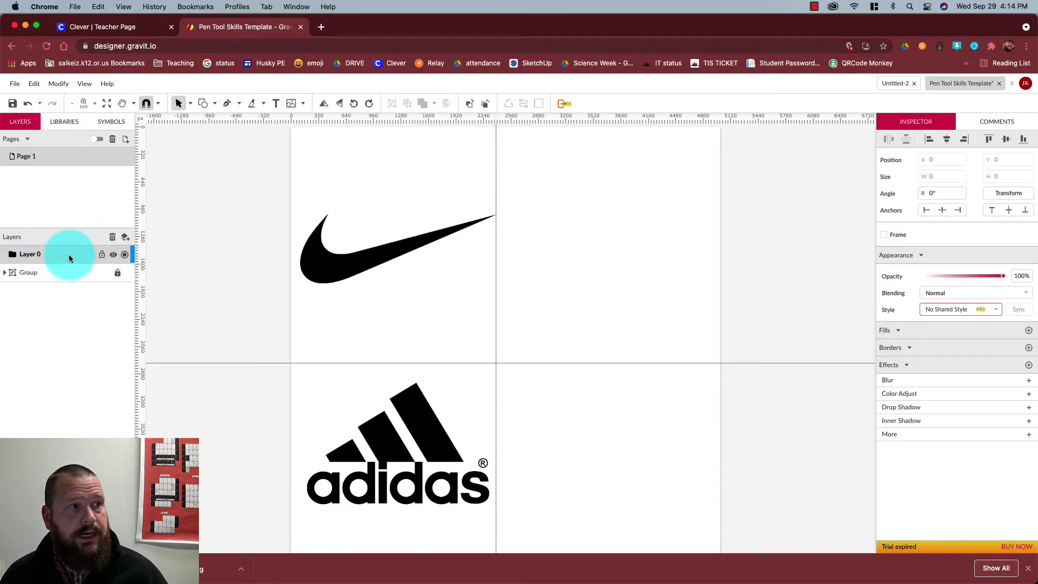
left_click(40, 251)
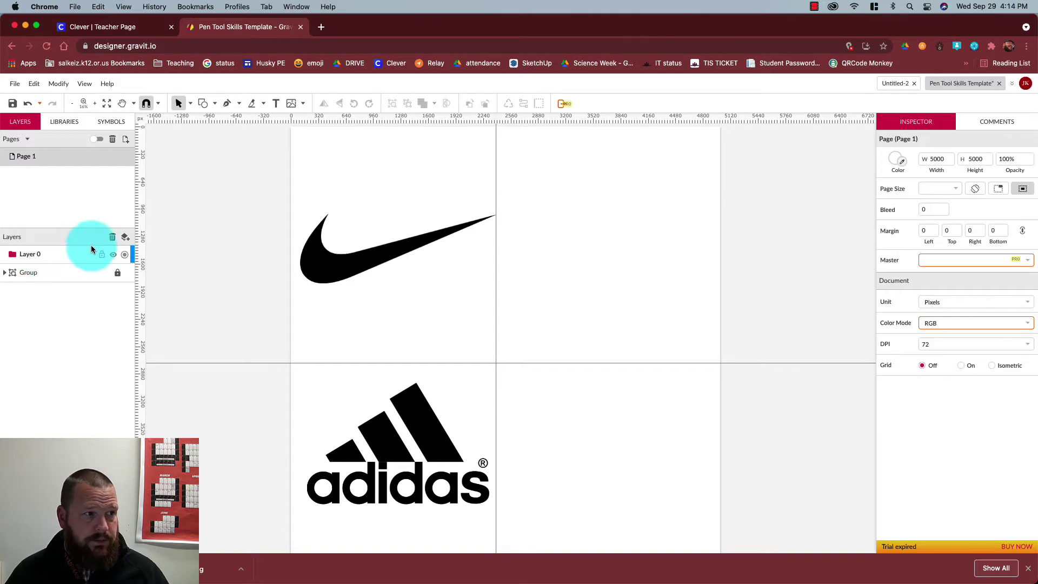
left_click(61, 255)
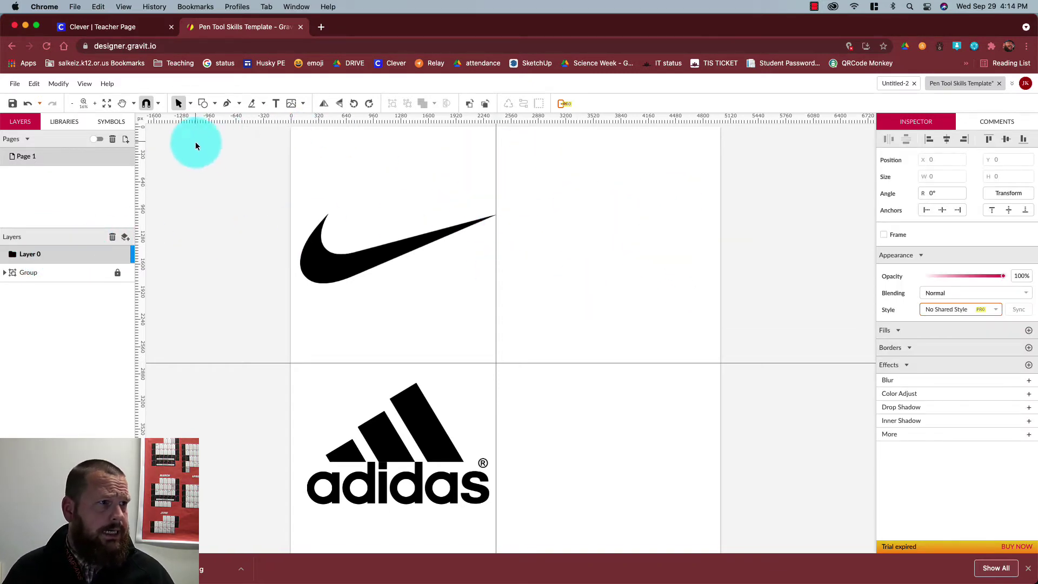
Start a Pen tool path at the Nike swoosh's upper-left tip and curve it down the inner edge to the bend.
left_click(228, 105)
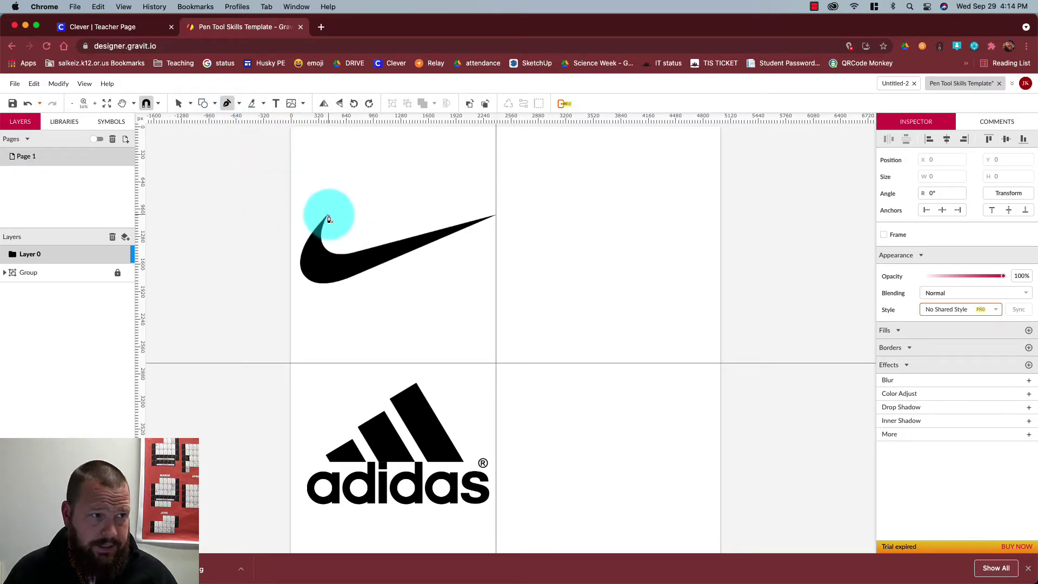
key("v")
scroll(340, 259, "down", 3)
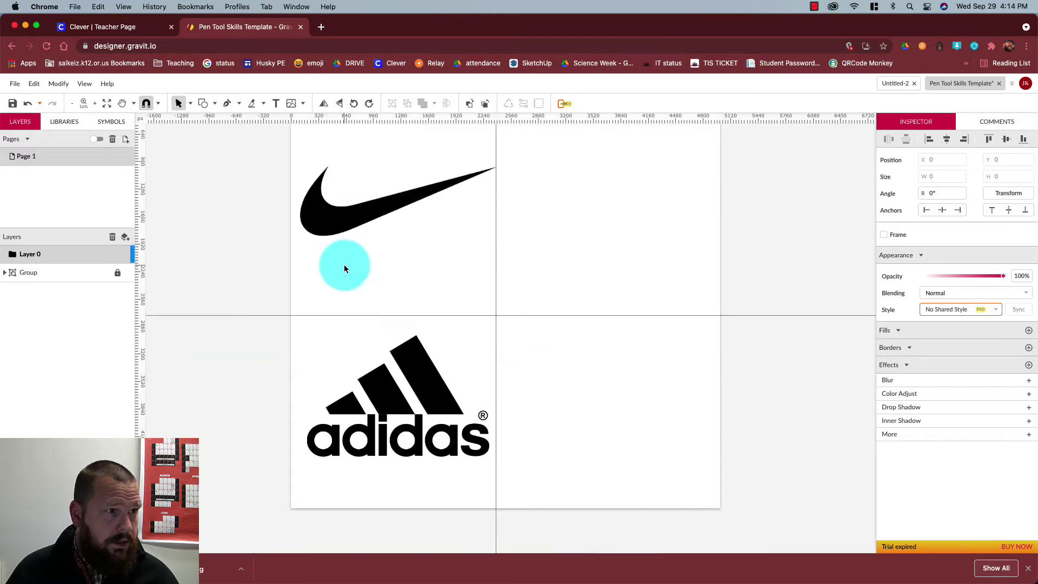
scroll(345, 268, "down", 5)
scroll(345, 268, "up", 8)
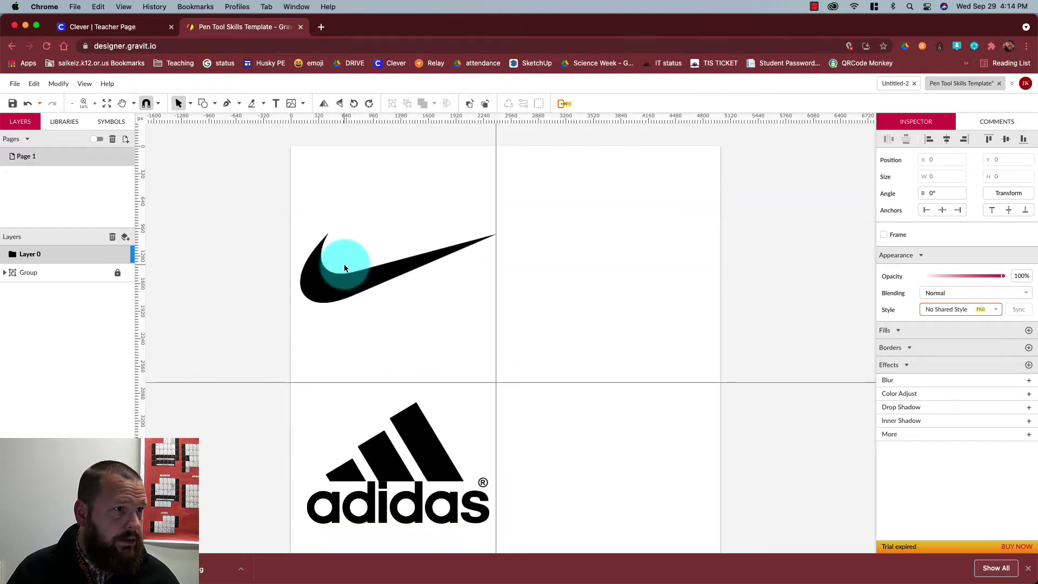
scroll(345, 268, "down", 4)
left_click(96, 105)
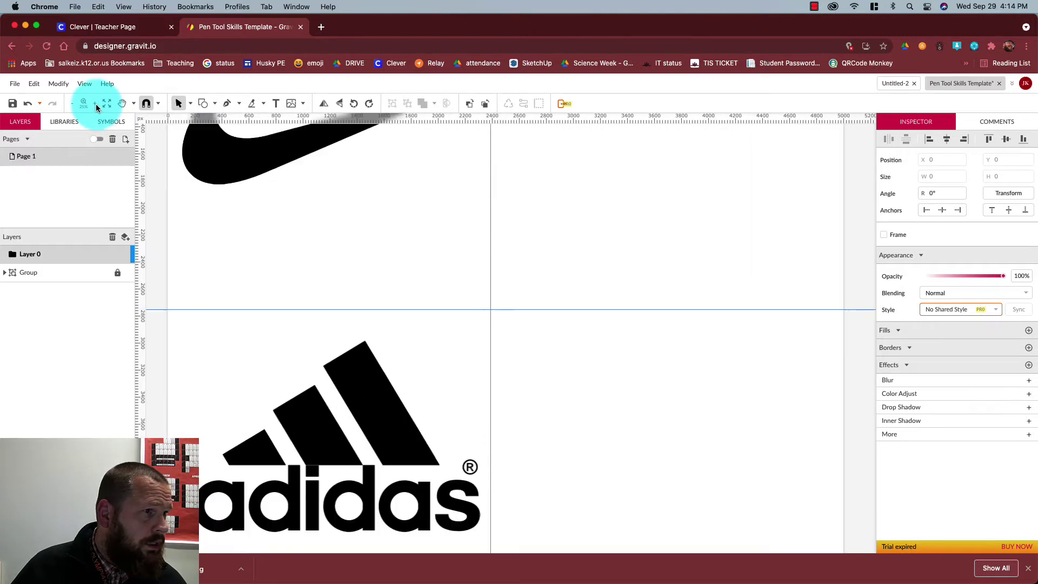
left_click(220, 190)
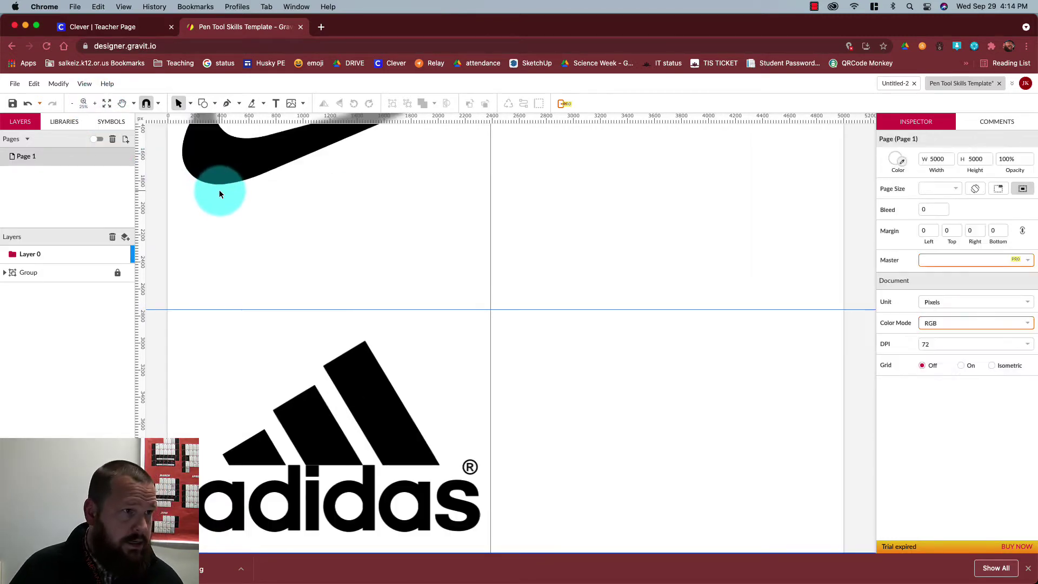
scroll(250, 215, "up", 10)
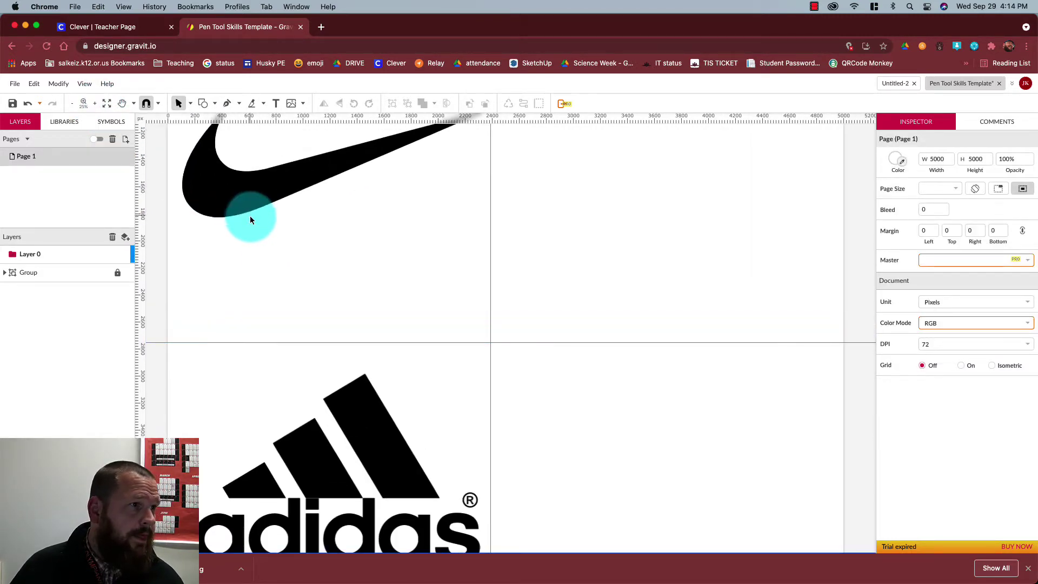
left_click(95, 103)
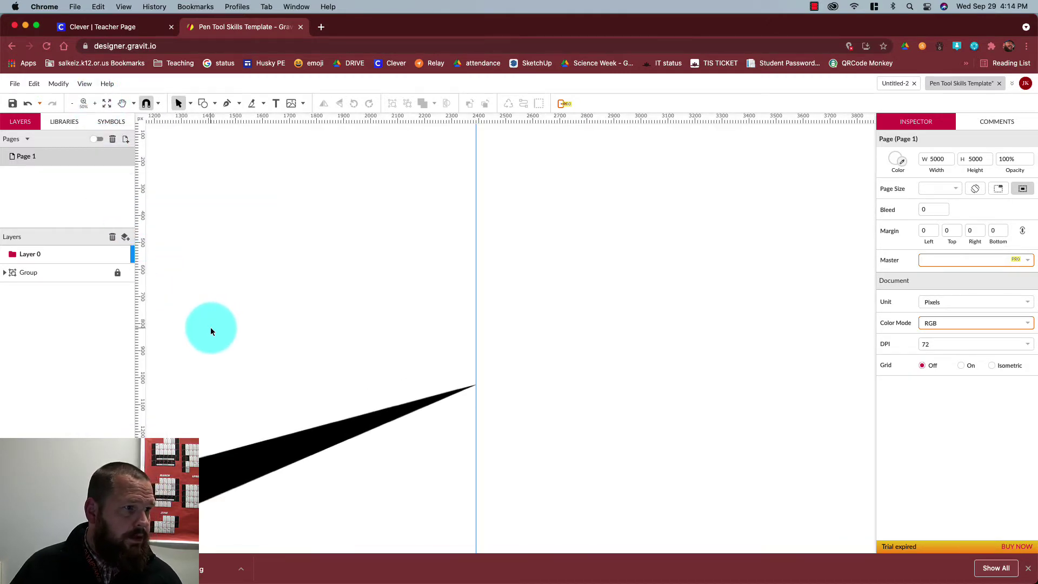
scroll(211, 327, "left", 9)
scroll(212, 326, "left", 6)
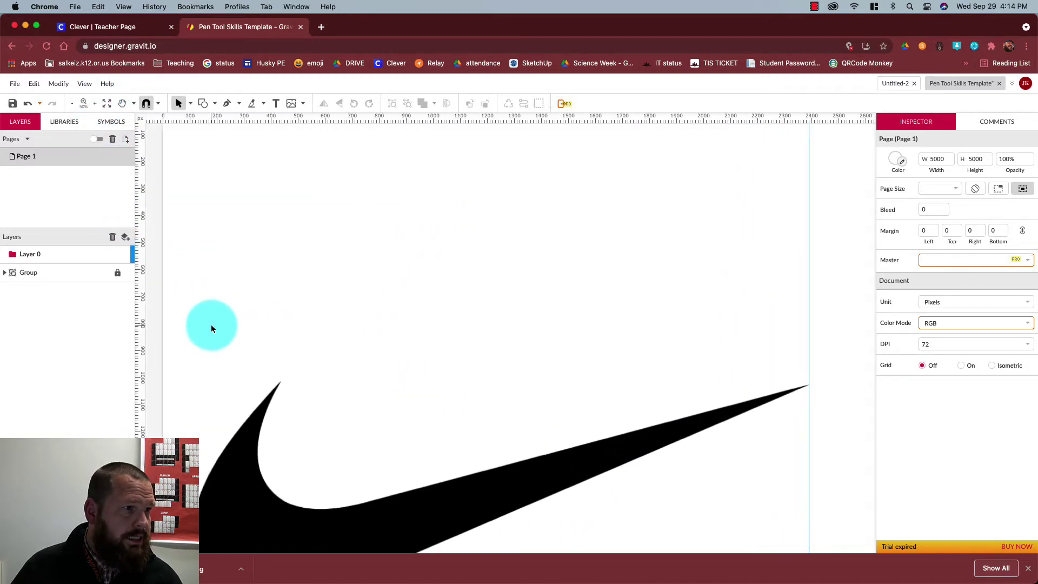
scroll(210, 324, "down", 4)
scroll(212, 327, "down", 1)
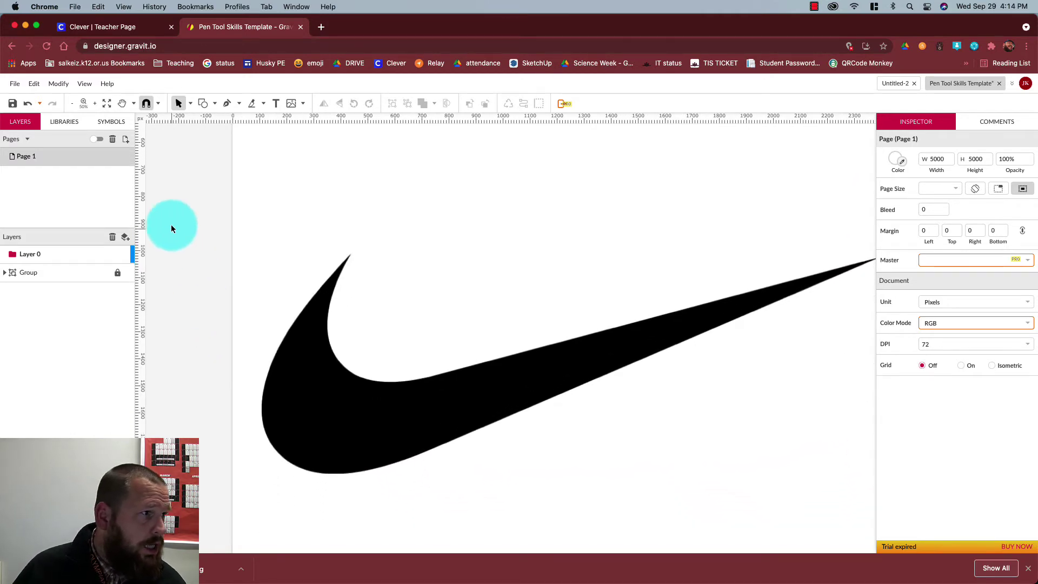
left_click(227, 103)
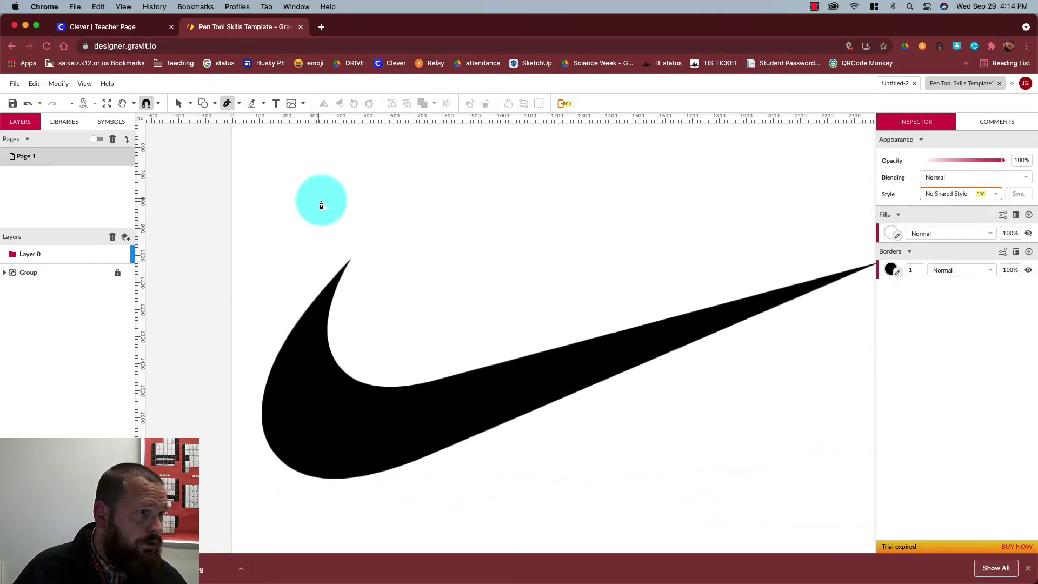
left_click(349, 261)
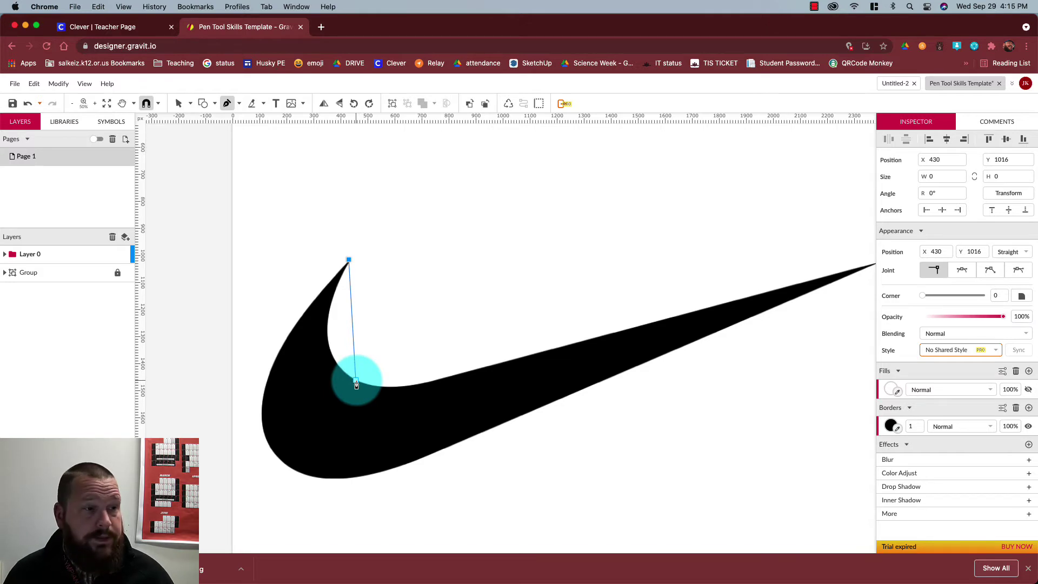
left_click_drag(356, 384, 411, 413)
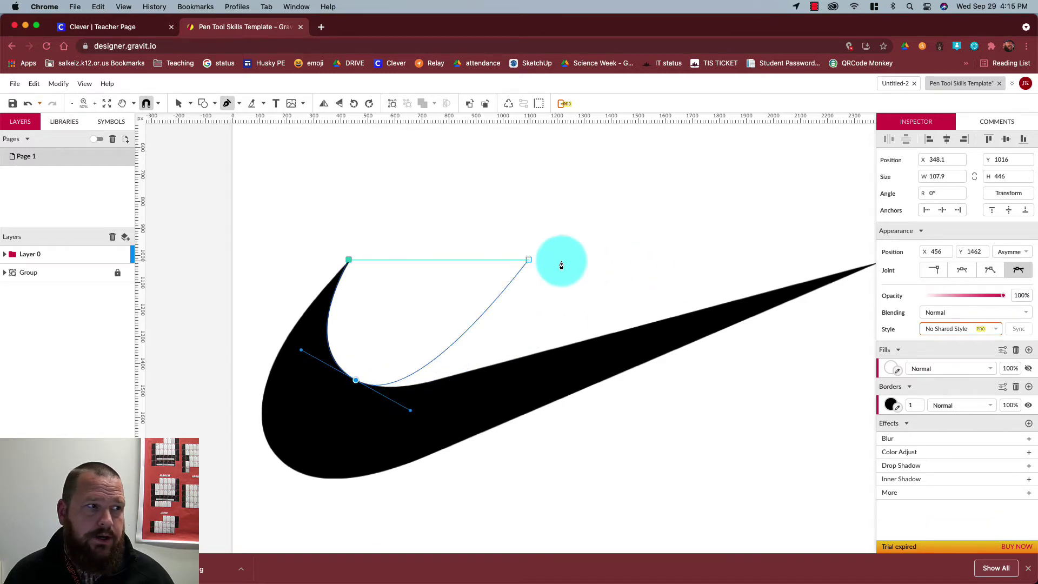
Set the path's border colour to red and its border width to 15.
scroll(840, 302, "right", 1)
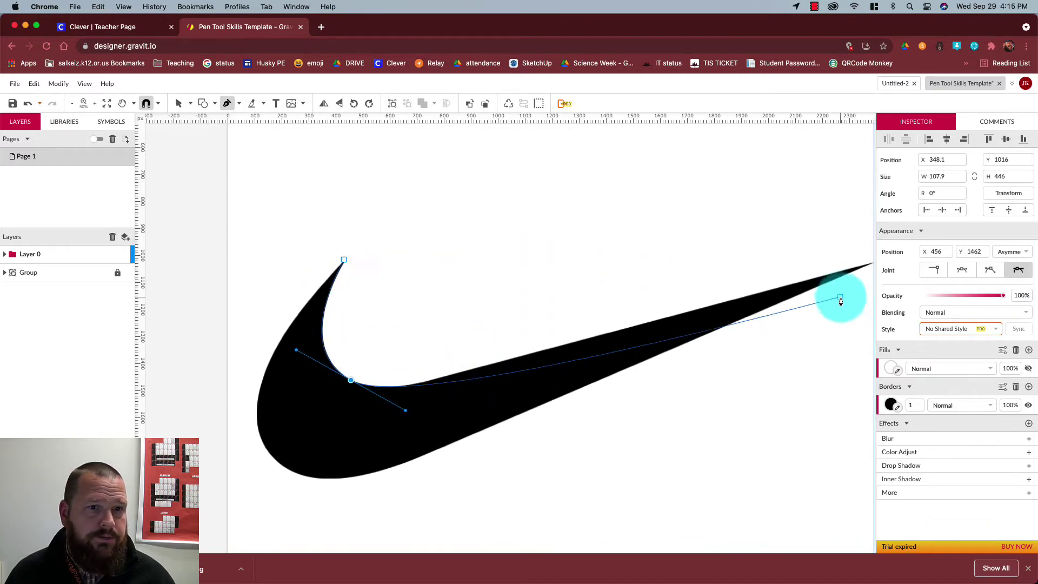
left_click(891, 370)
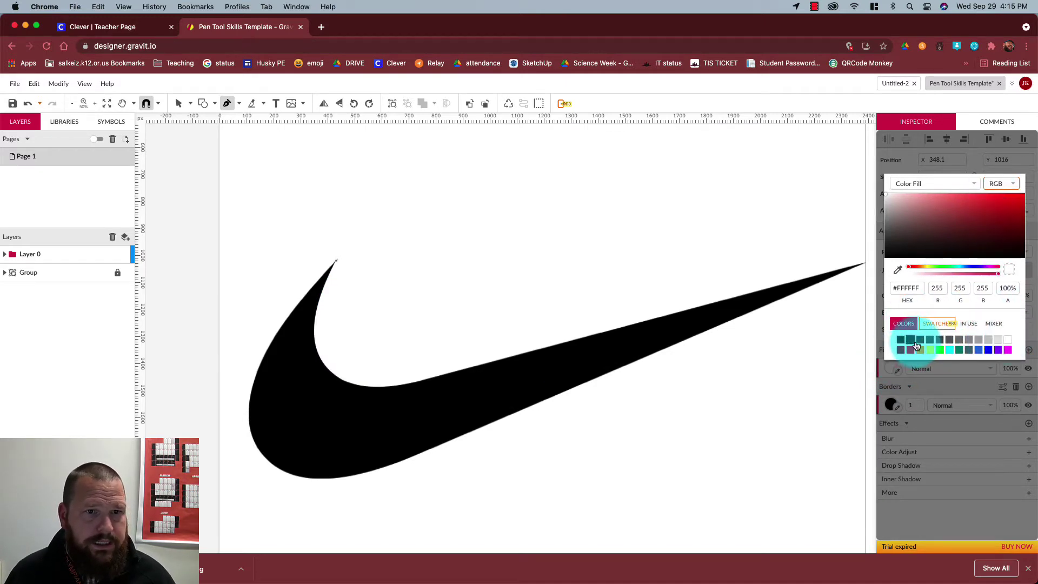
left_click(896, 397)
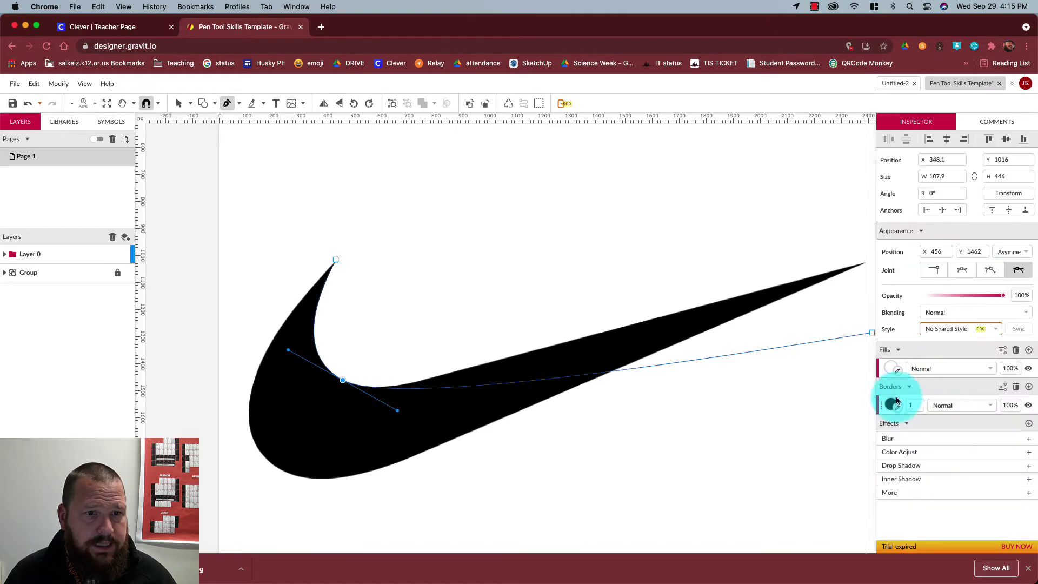
left_click(890, 405)
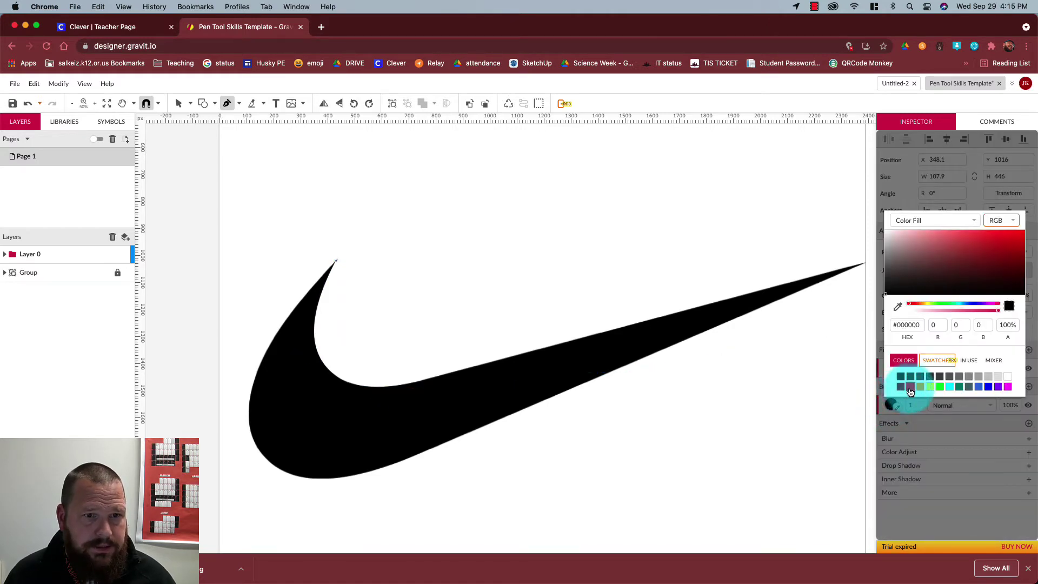
left_click(917, 404)
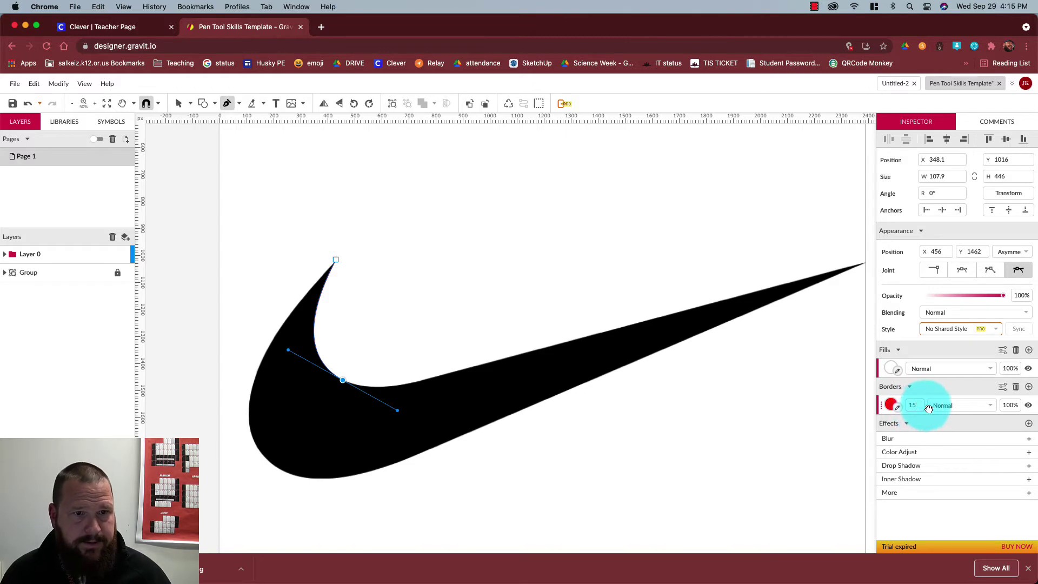
key("Return")
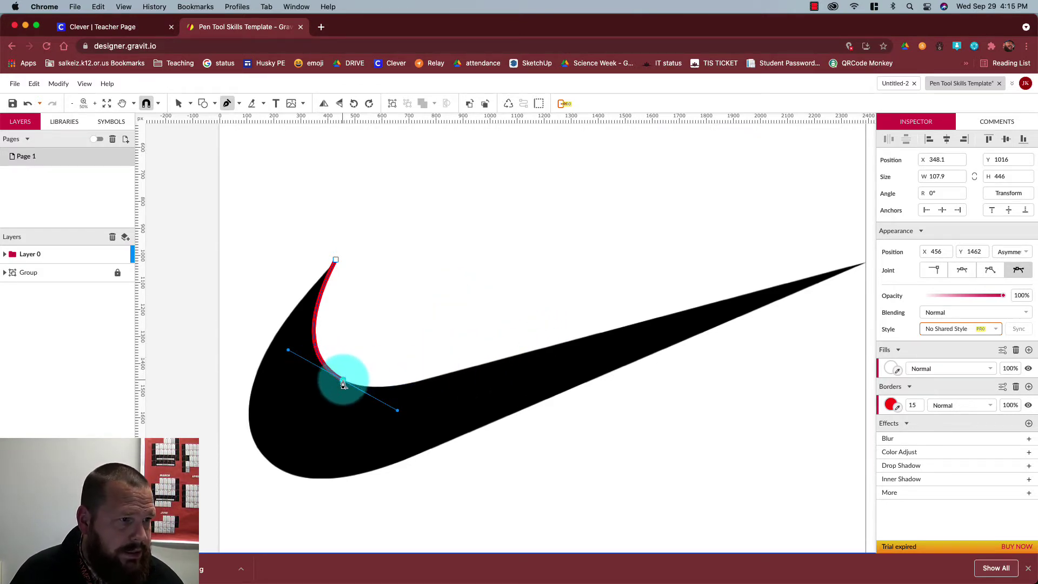
Extend the path around the bottom of the inner bend with a curved anchor where the swoosh's straight upper edge begins.
left_click_drag(343, 384, 510, 354)
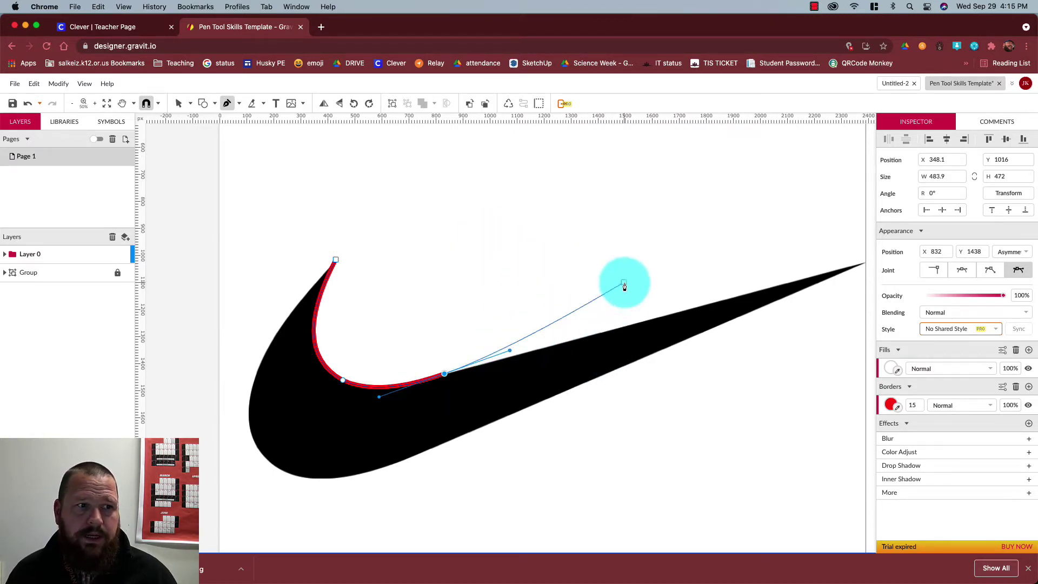
scroll(714, 284, "right", 1)
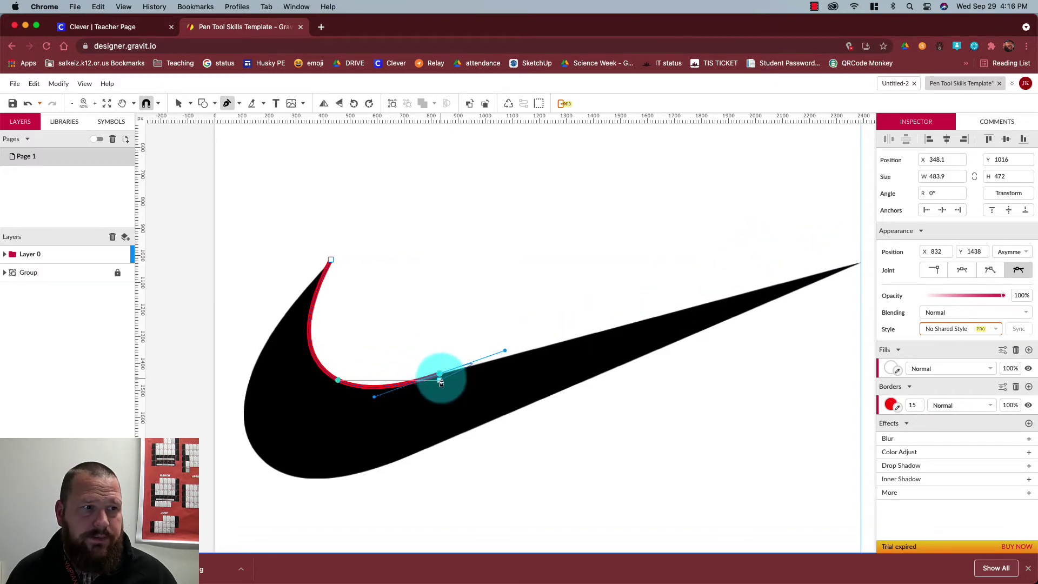
left_click_drag(442, 380, 777, 253)
scroll(624, 335, "right", 2)
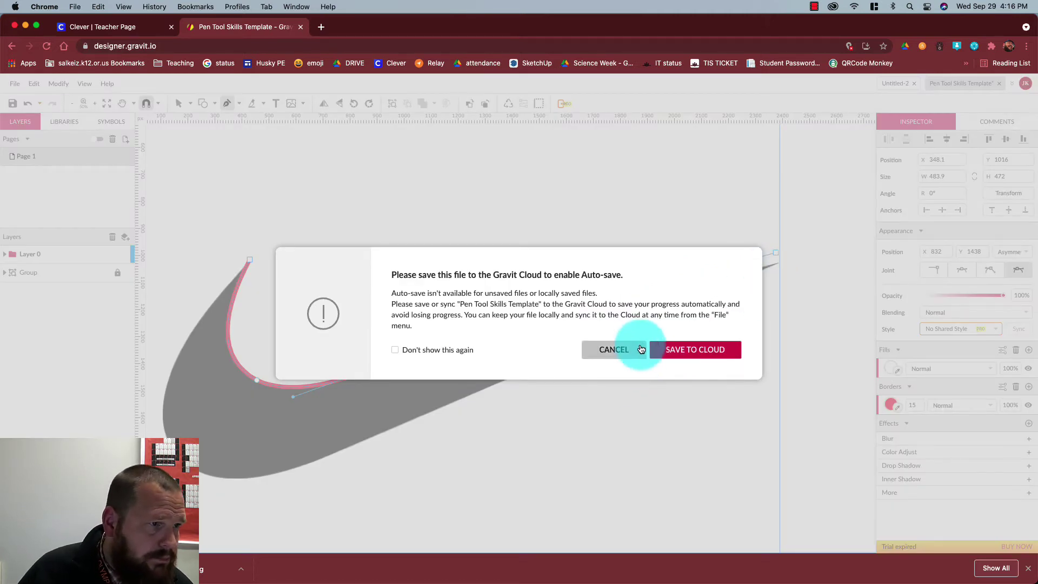
Search the cloud files for Logos and save the document to Gravit Cloud as Pen Tool Skills Template.
left_click(686, 353)
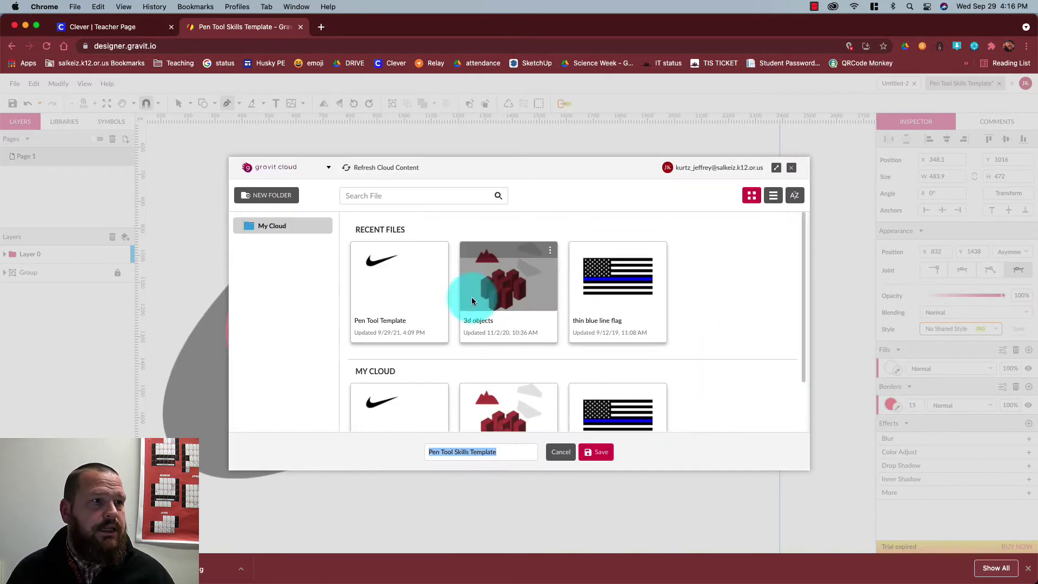
left_click(366, 198)
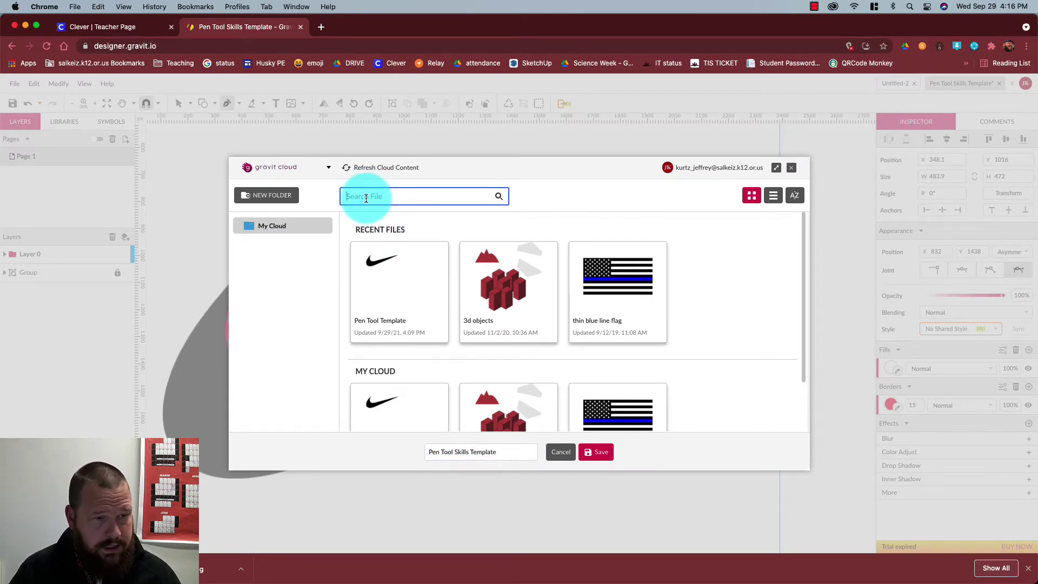
type("Logos")
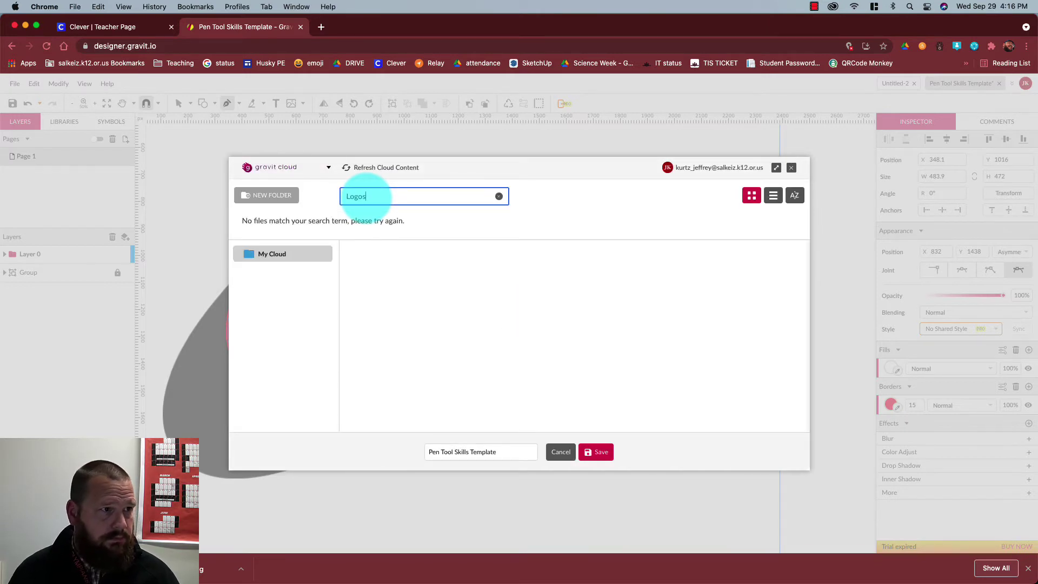
left_click(601, 453)
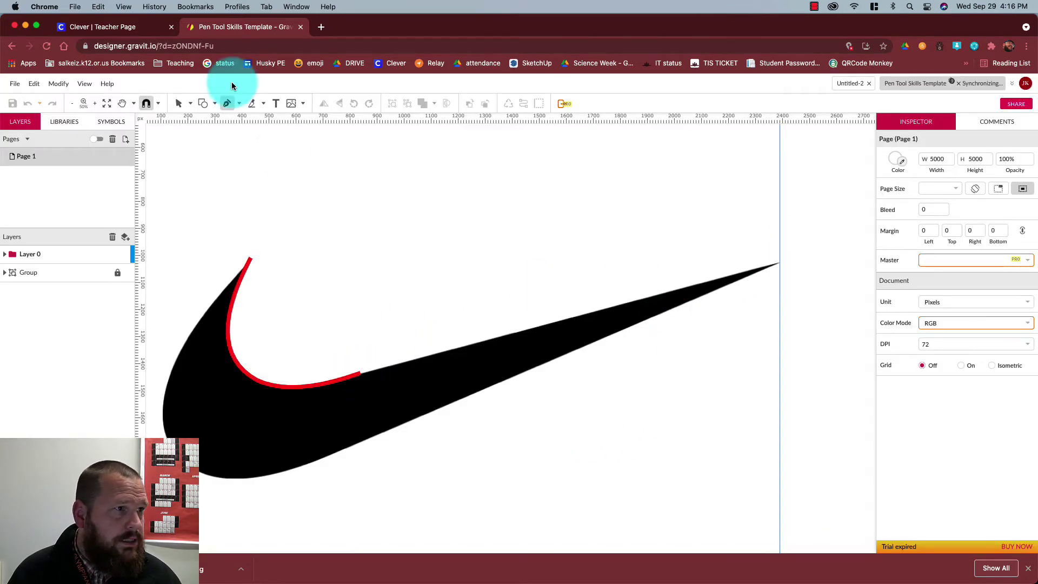
Resume the red path with the Pen tool, remove the last anchor's outgoing handle and add a straight segment to the swoosh's right tip.
left_click(360, 375)
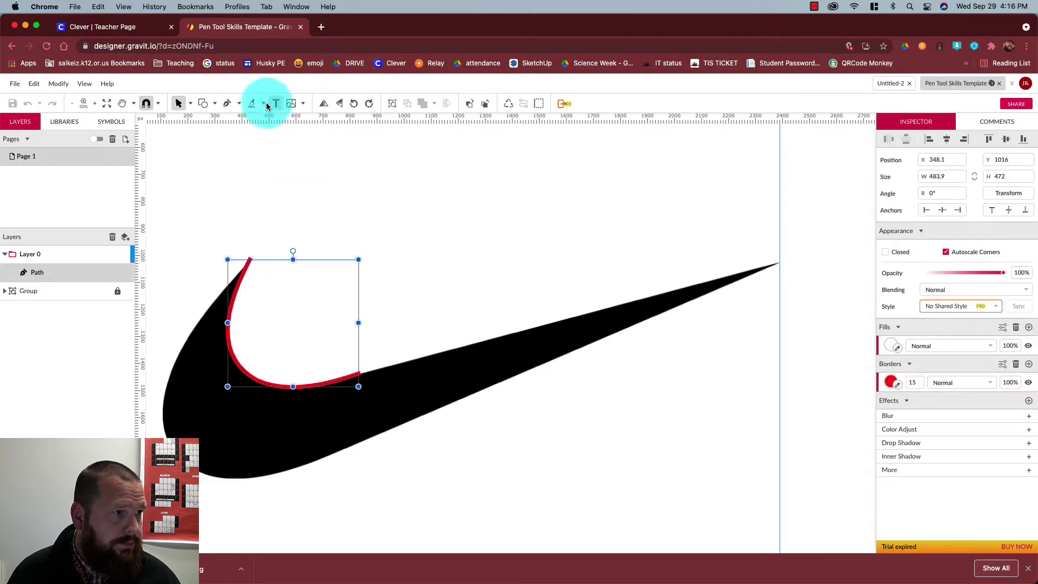
left_click(227, 104)
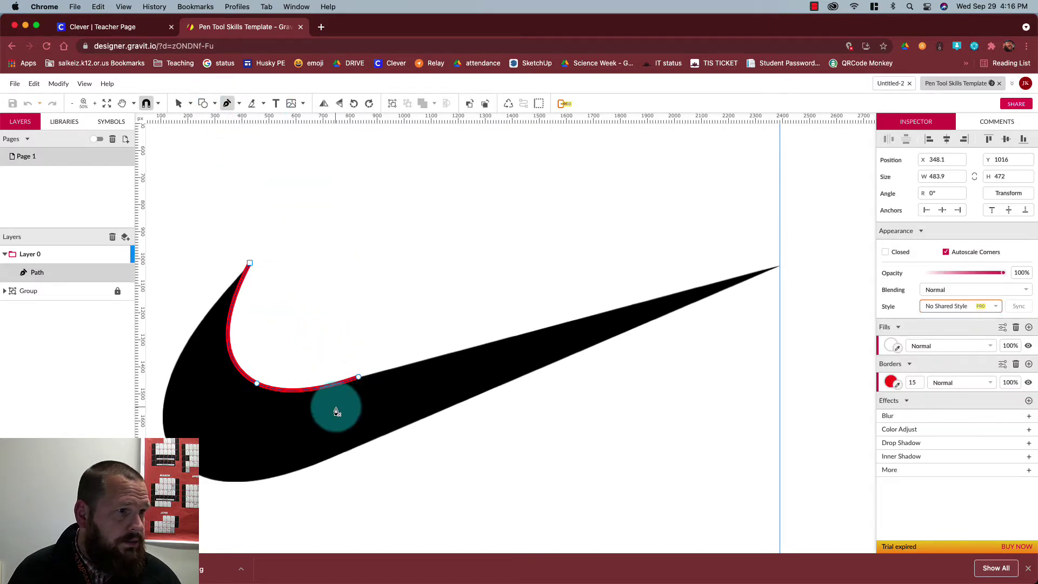
mouse_move(359, 383)
left_mouse_down()
mouse_move(400, 324)
mouse_move(359, 355)
mouse_move(363, 384)
left_mouse_up()
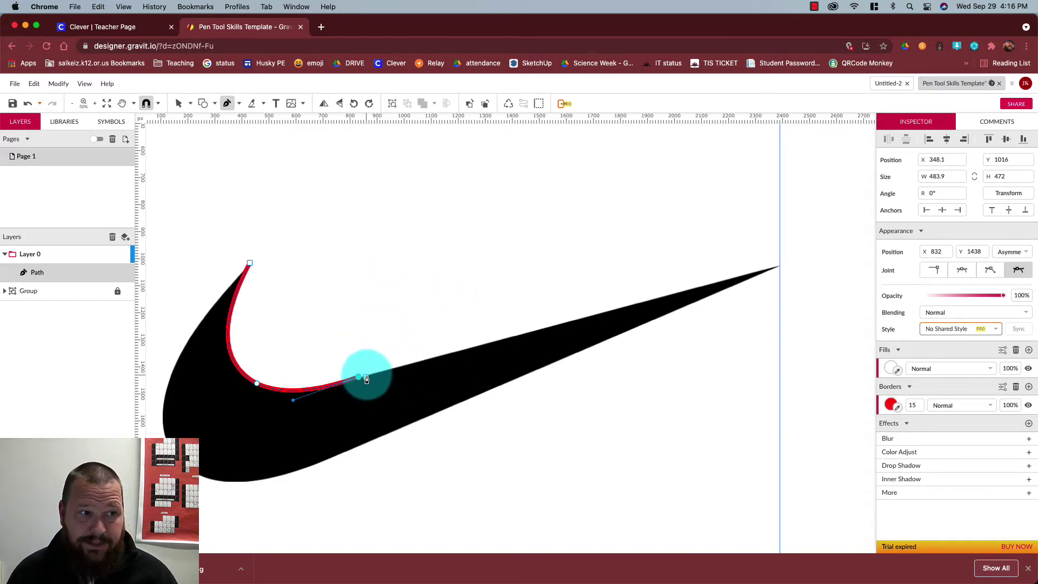
left_click(782, 269)
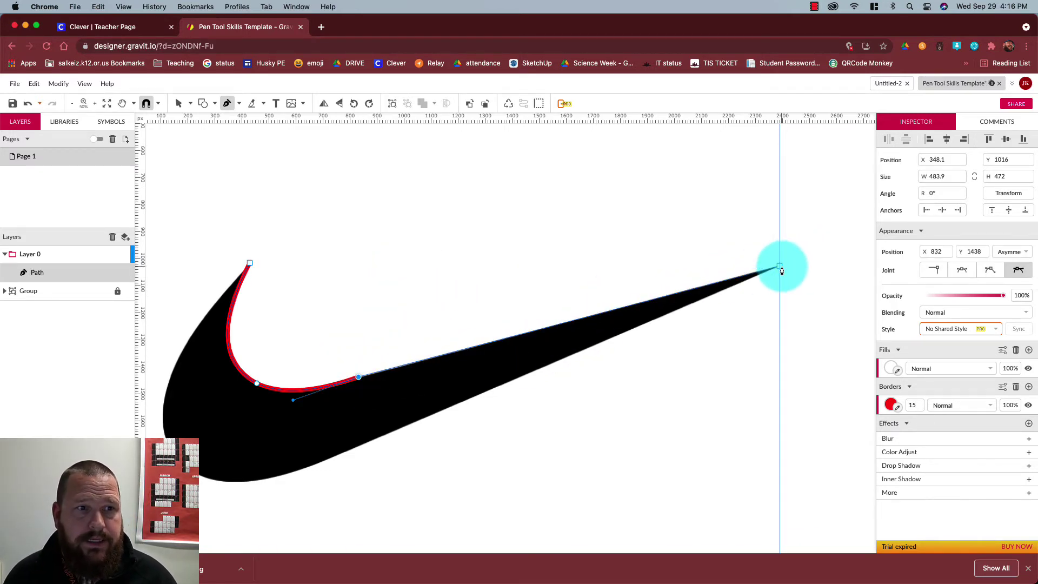
Trace the swoosh's straight edges through its right tip, curve the path around the outer left bend and close it at the starting anchor.
left_click(782, 270)
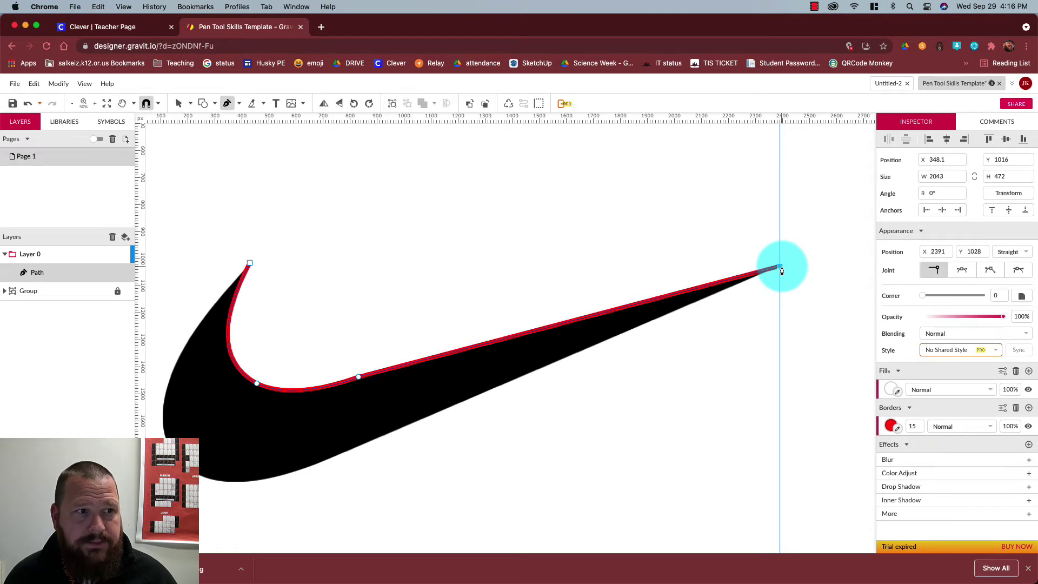
left_click(308, 467)
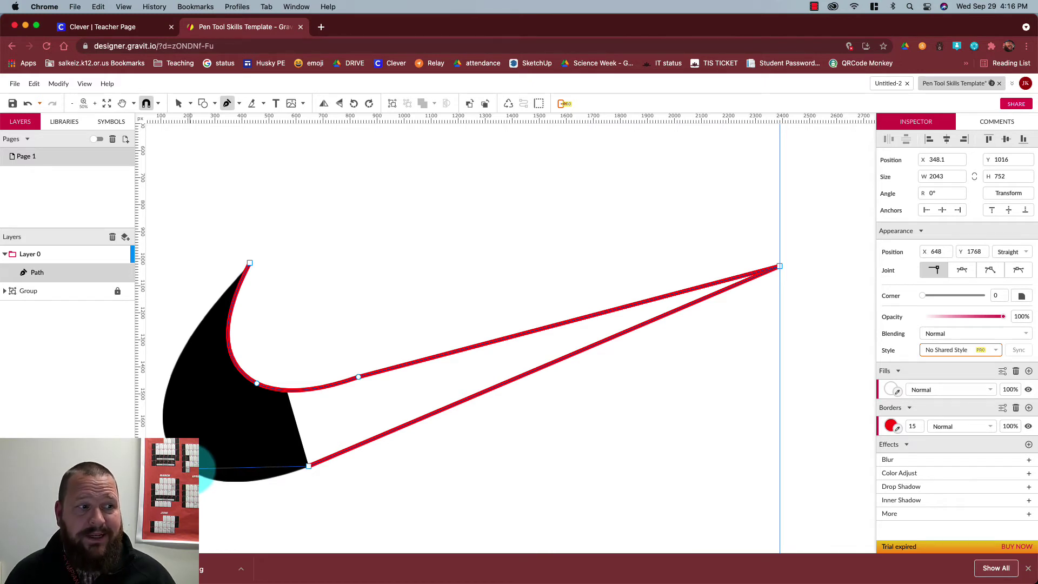
left_click_drag(180, 436, 211, 479)
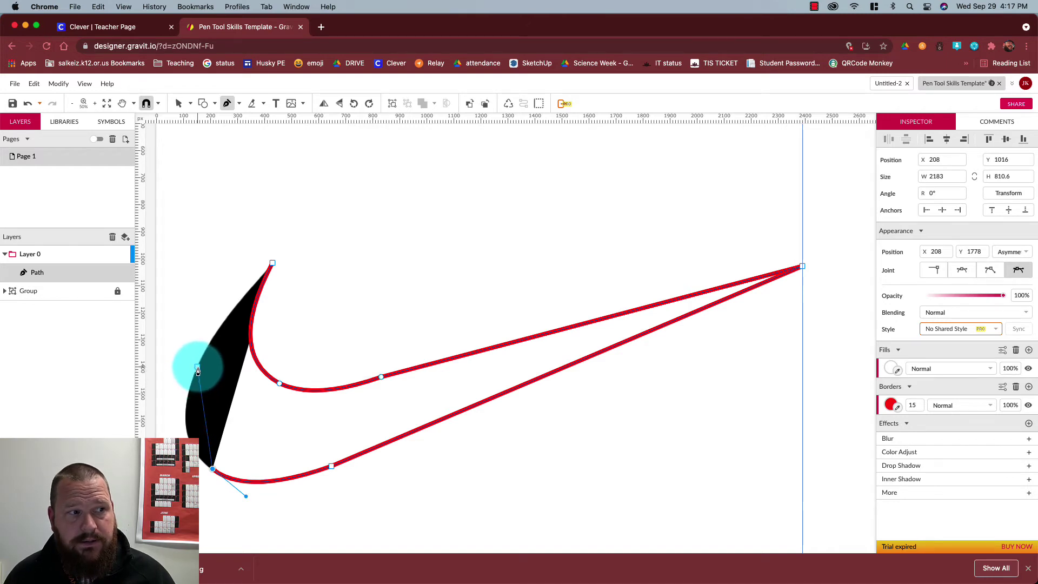
left_click_drag(196, 372, 218, 298)
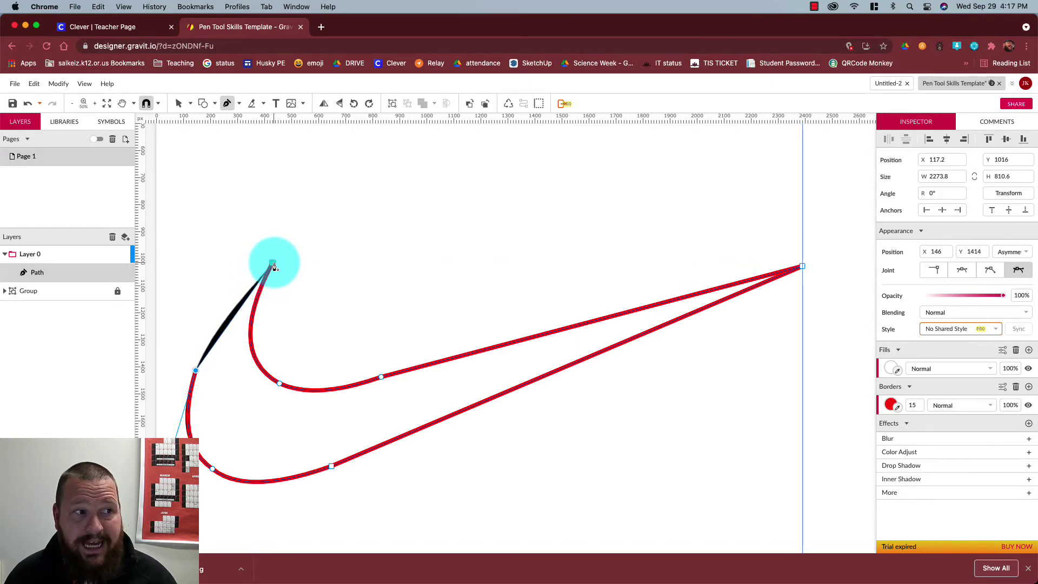
left_click_drag(275, 263, 332, 209)
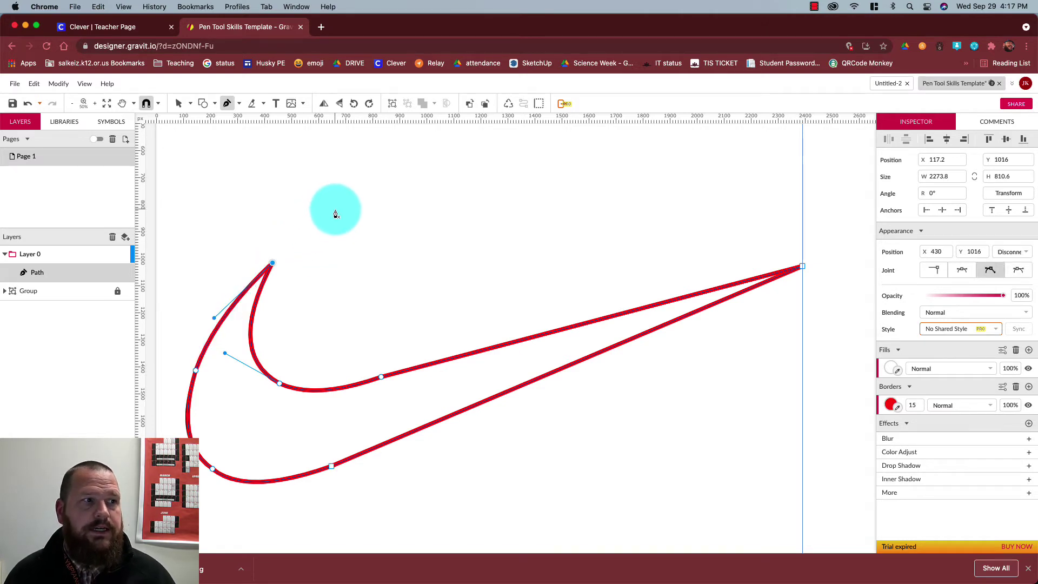
Set the closed swoosh path's border opacity to 0% and its fill to red, #FF0000.
scroll(244, 325, "left", 1)
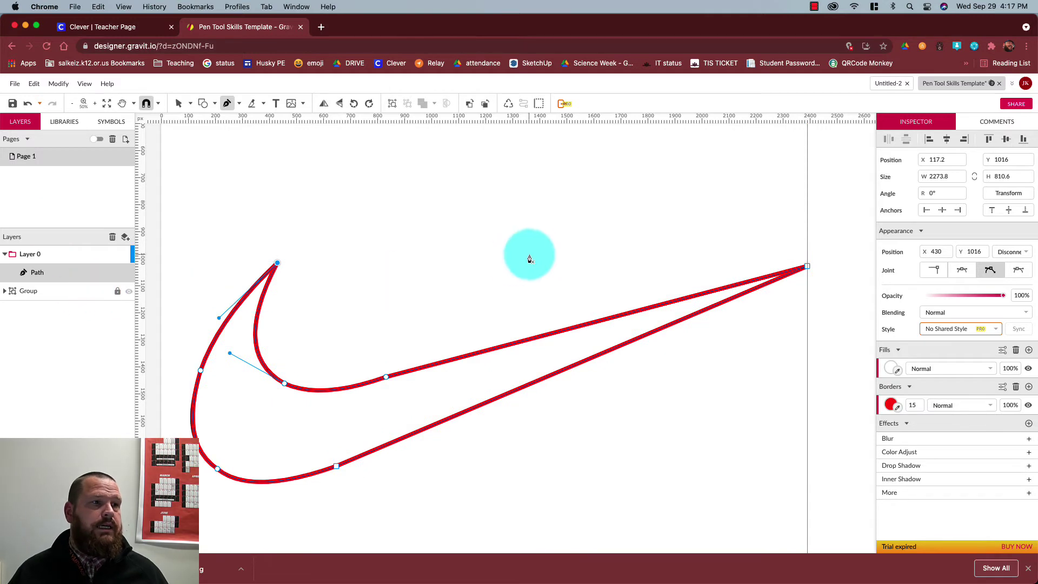
scroll(838, 371, "right", 1)
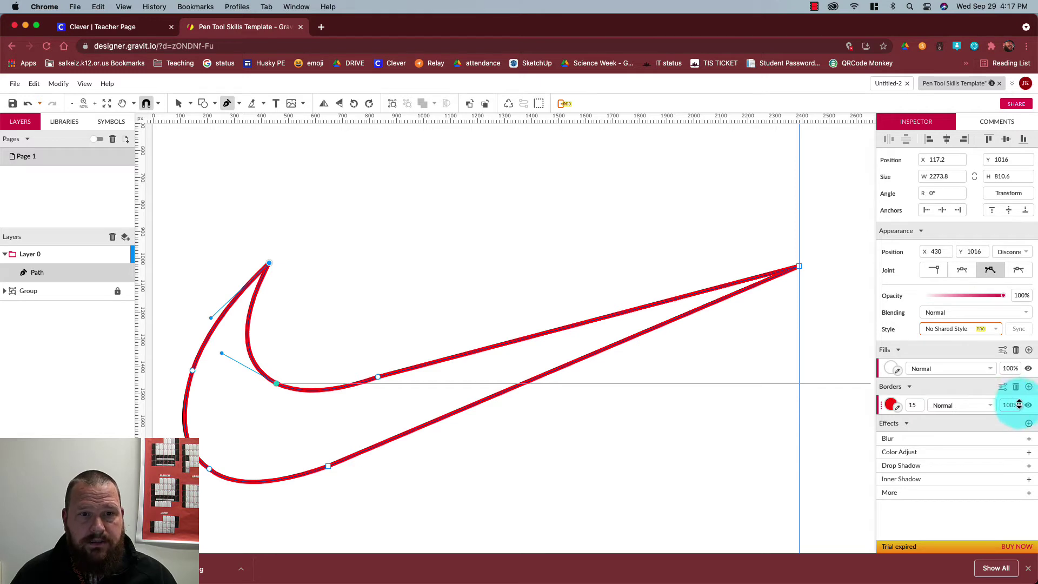
left_click_drag(1019, 405, 1020, 516)
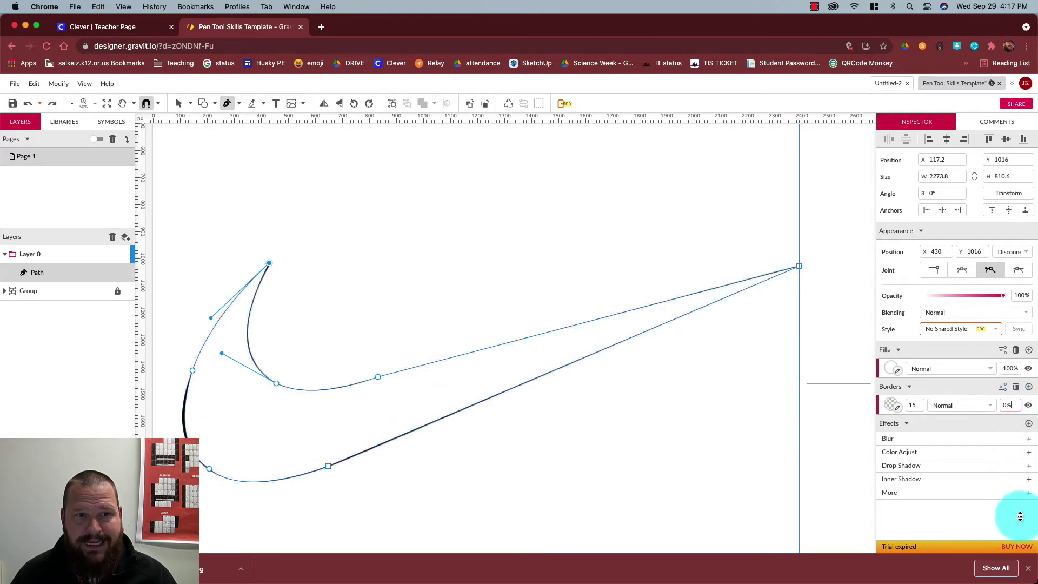
left_click(891, 368)
left_click(916, 268)
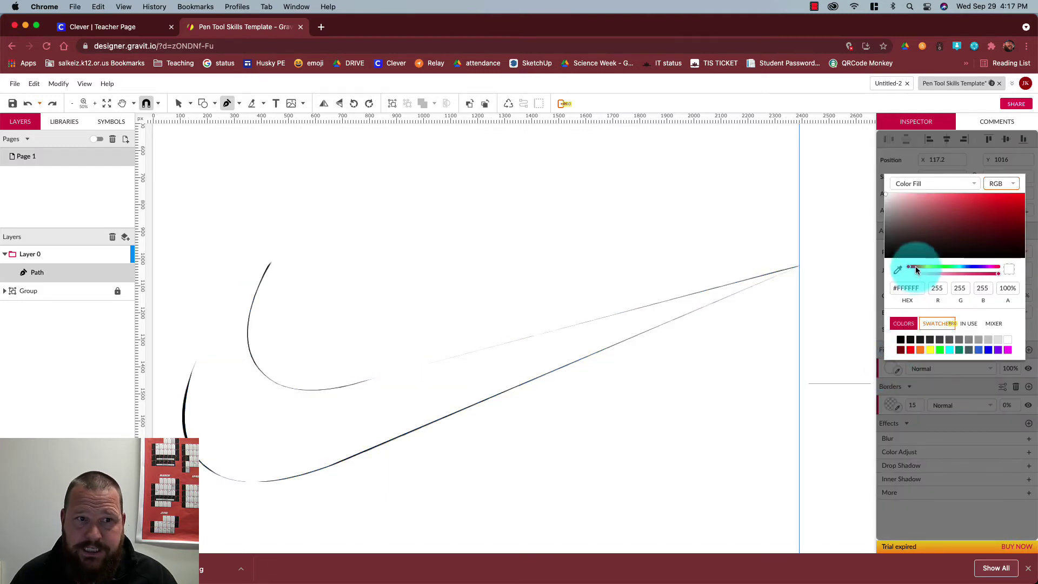
left_click(911, 349)
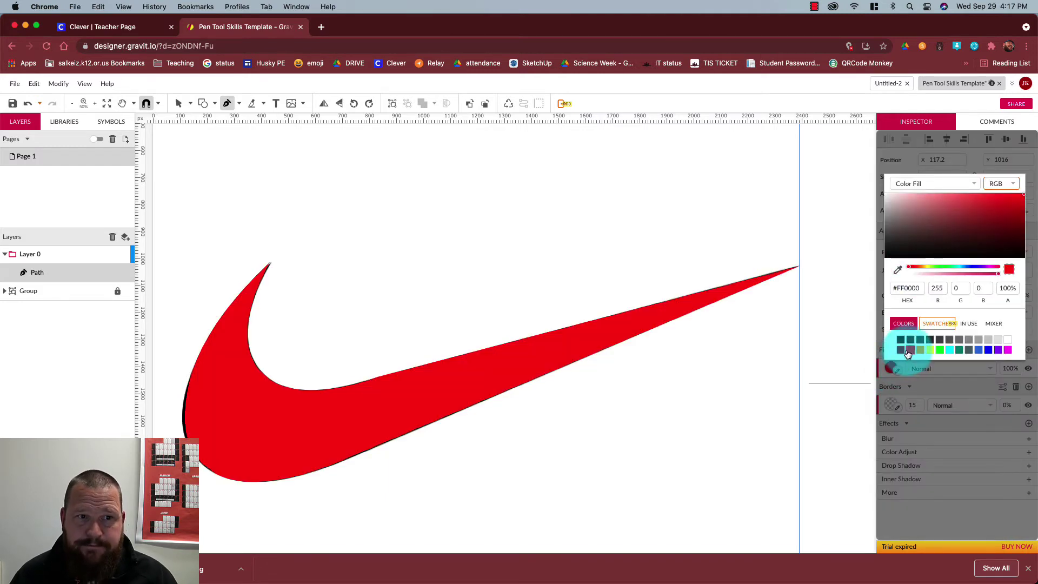
left_click(339, 258)
key("Escape")
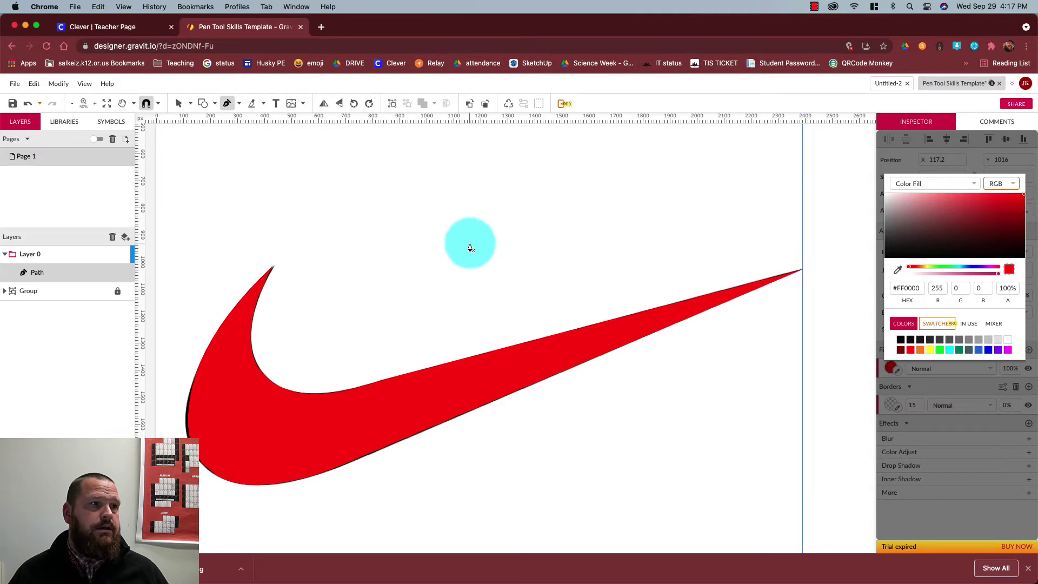
Move the red swoosh into the empty cell beside the black original, at about X 2579, Y 997, and deselect it.
left_click(106, 104)
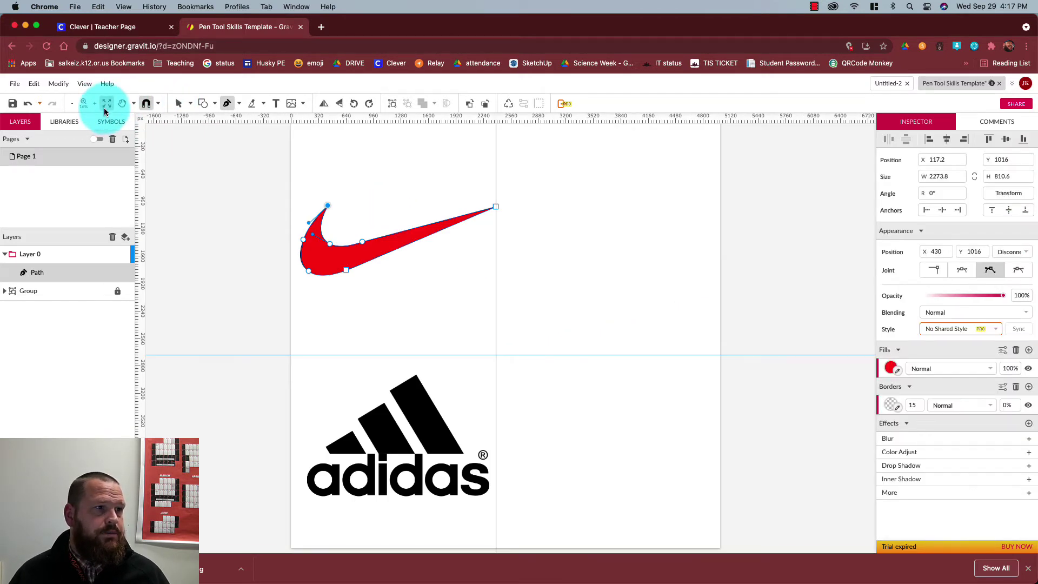
left_click(177, 103)
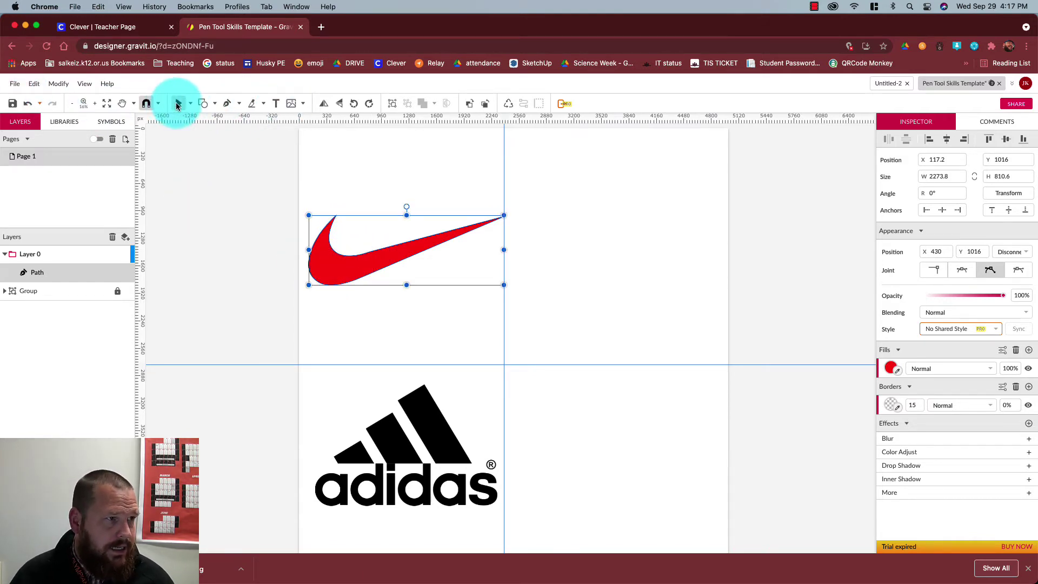
left_click(337, 266)
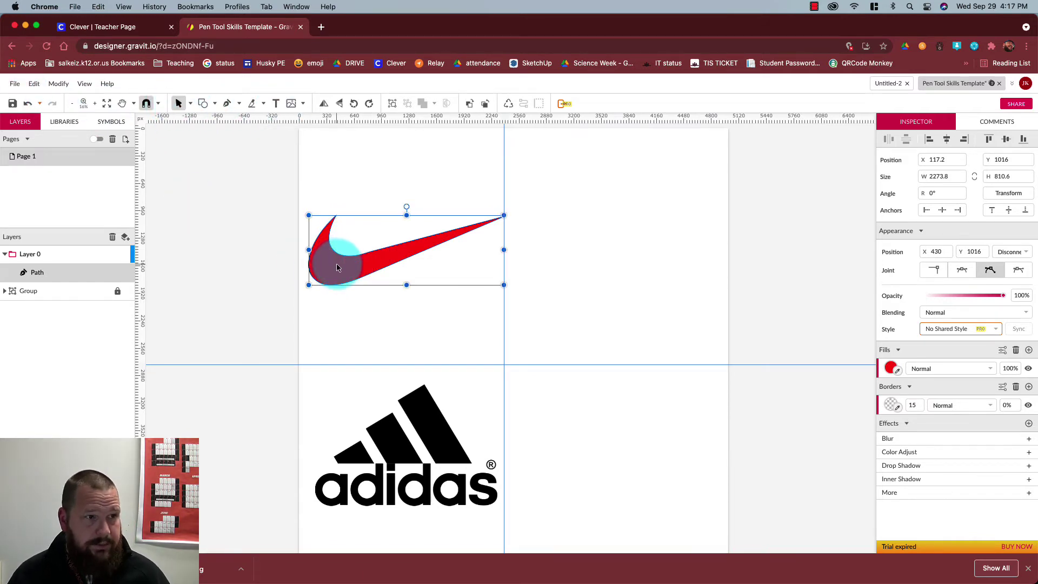
left_click_drag(337, 267, 556, 275)
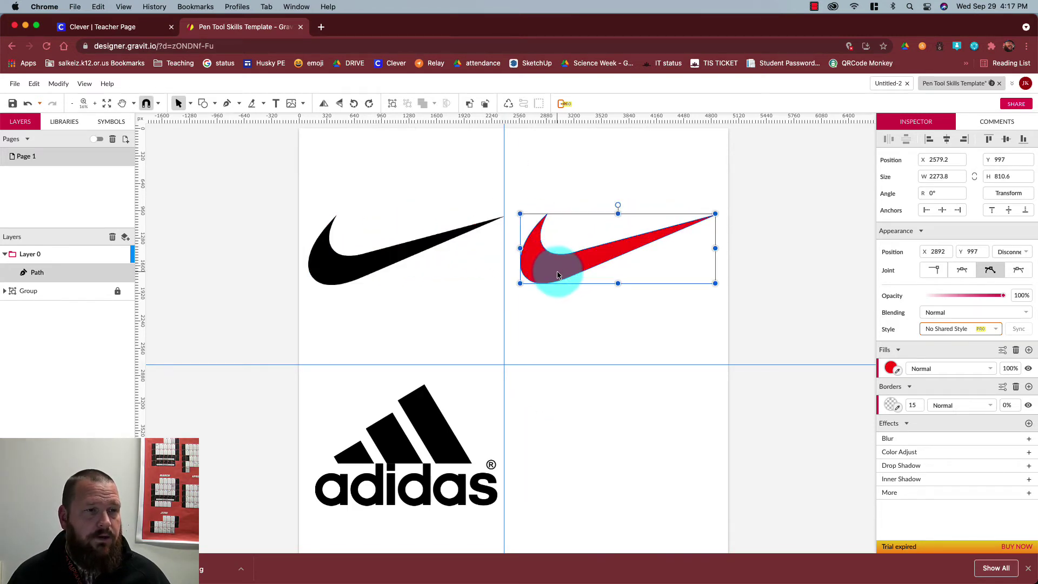
left_click(577, 330)
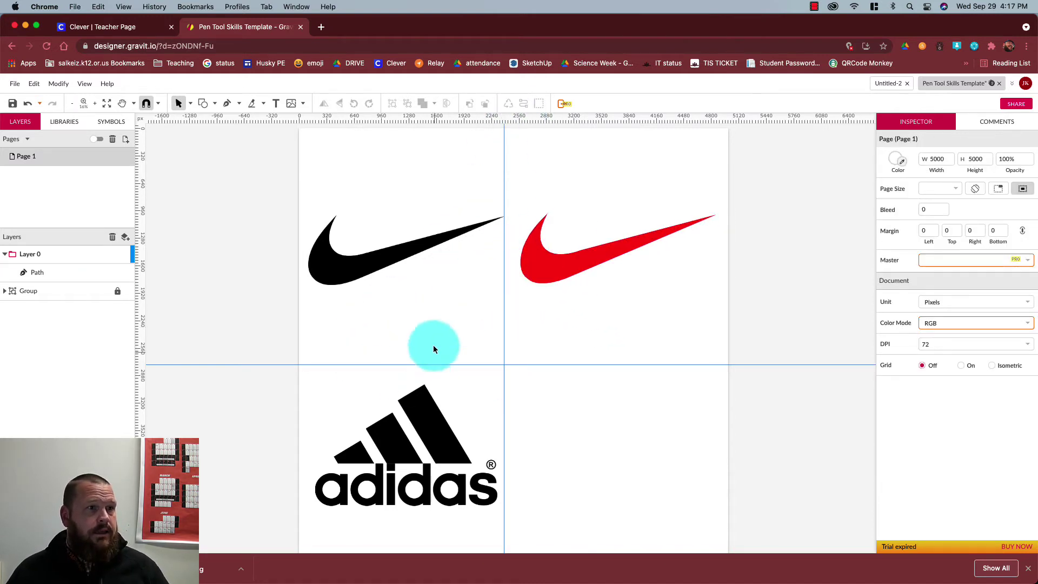
Trace the adidas logo's tallest stripe with the Pen tool as a closed four-corner path, about 864 by 920 px.
scroll(396, 464, "down", 4)
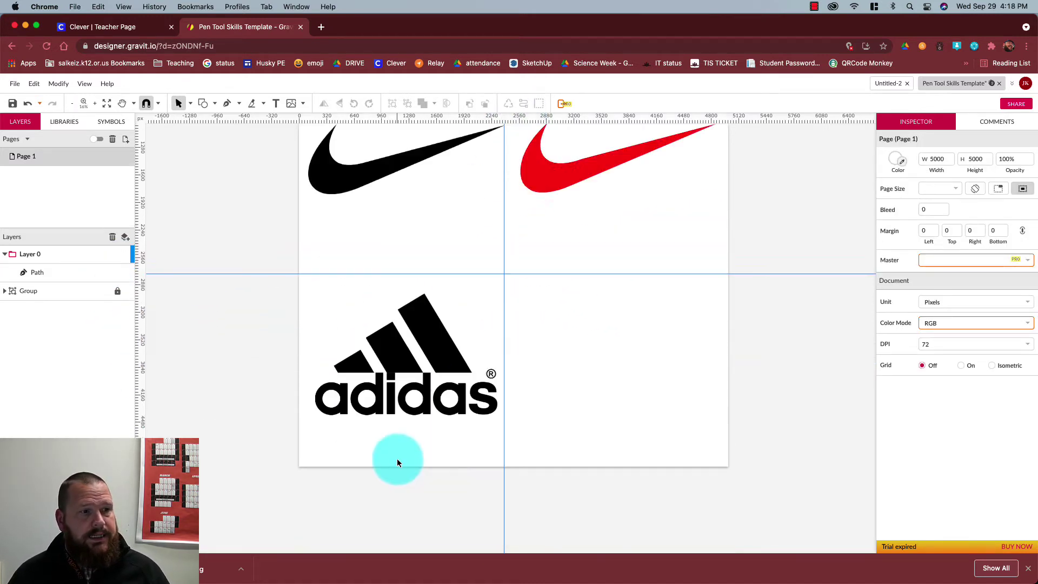
left_click(93, 105)
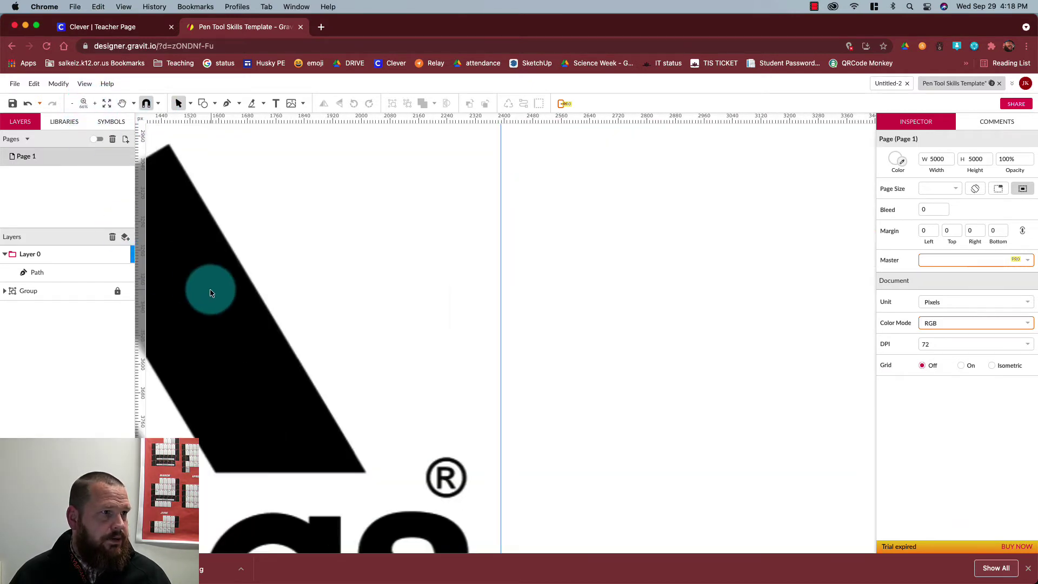
scroll(215, 286, "left", 5)
scroll(215, 287, "left", 10)
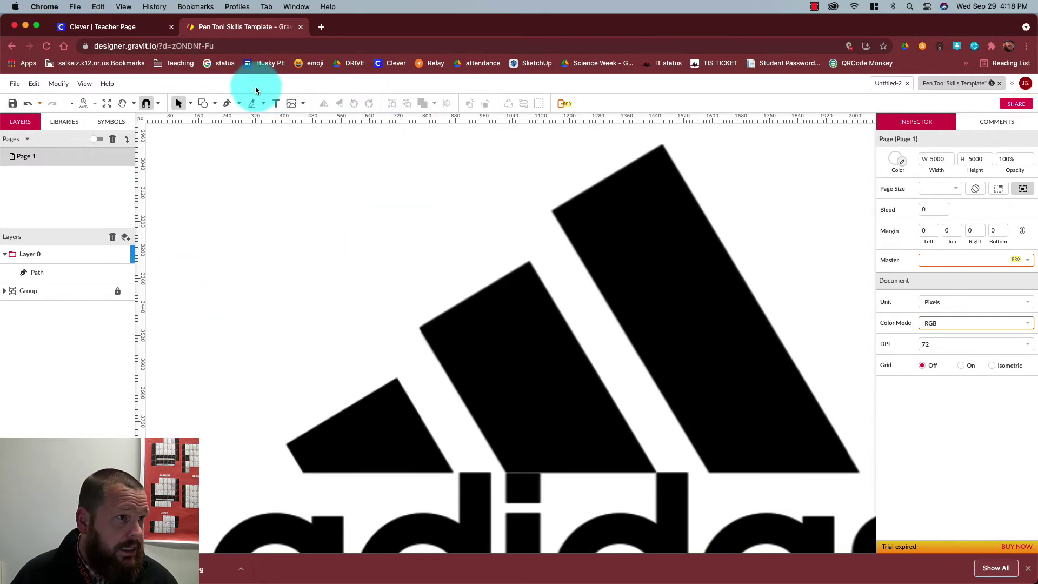
left_click(227, 103)
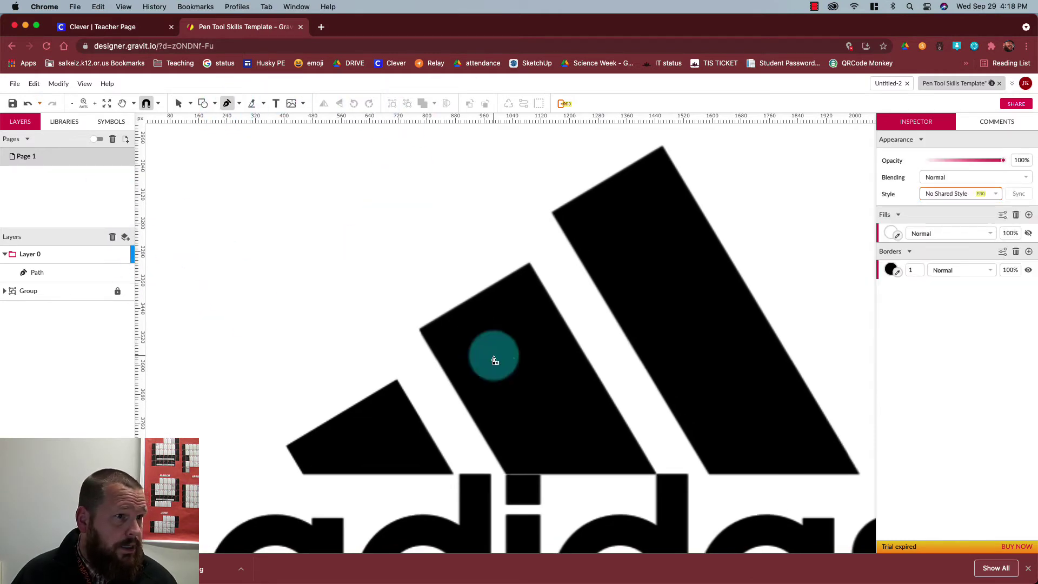
left_click(664, 150)
scroll(801, 375, "right", 2)
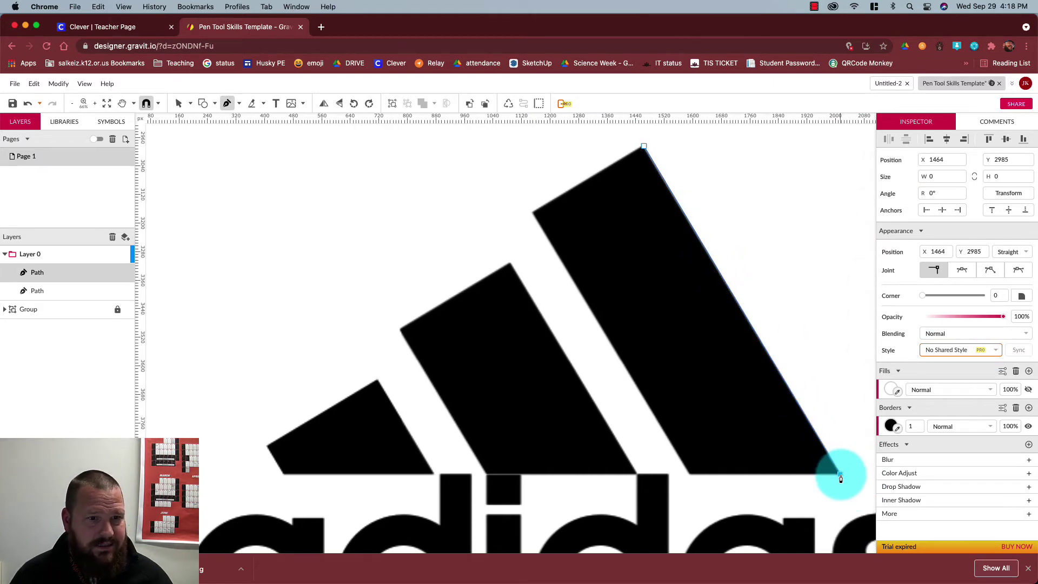
left_click(692, 481)
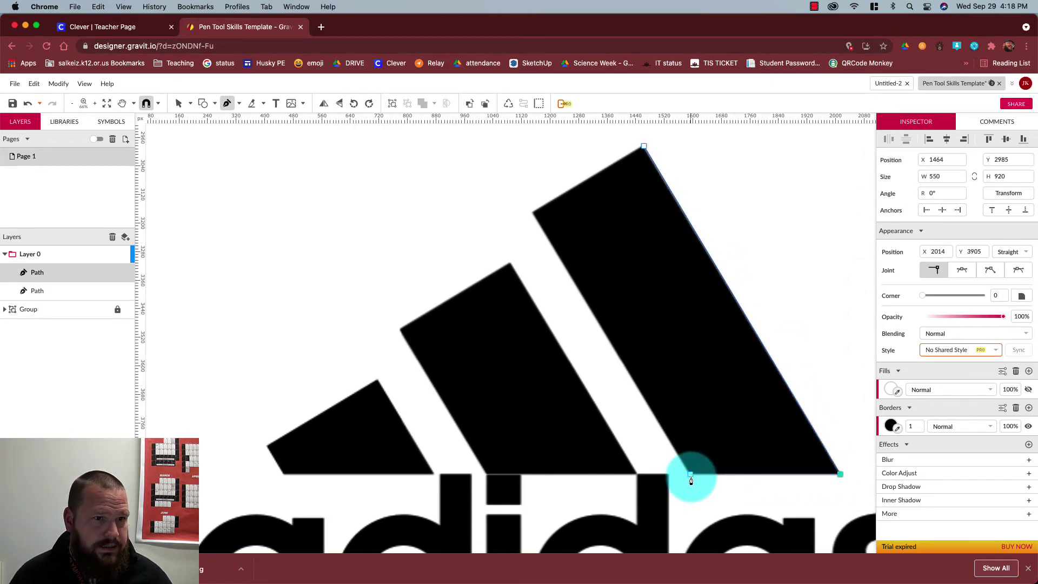
left_click(535, 221)
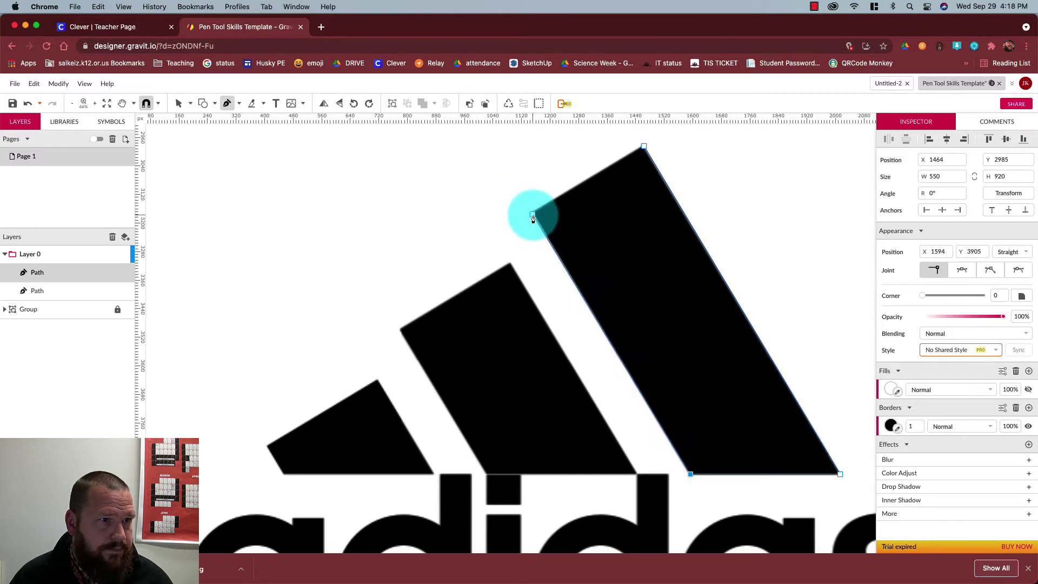
left_click(646, 148)
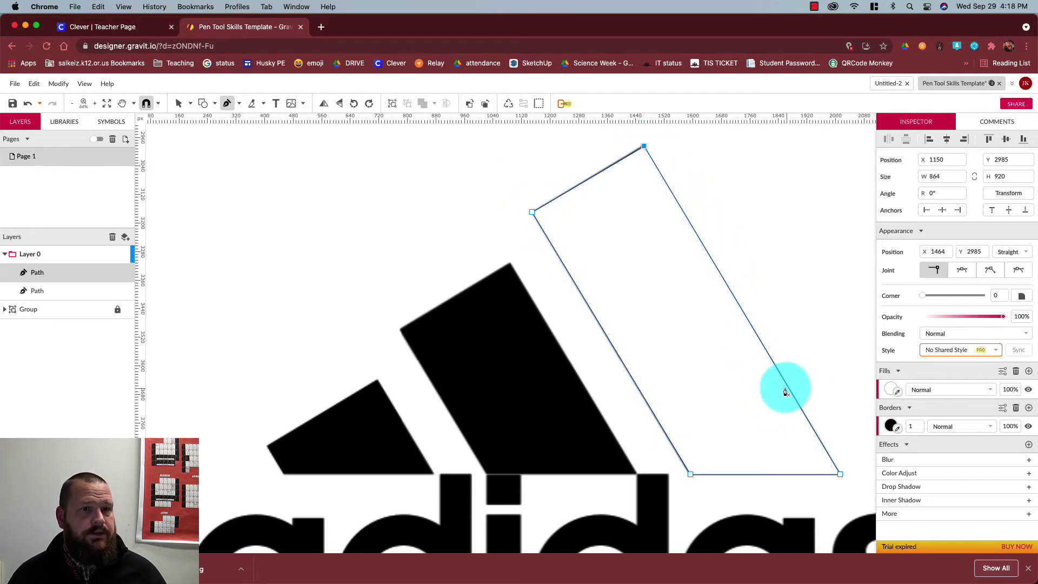
Trace the adidas logo's middle stripe as a closed straight-sided path, about 671 by 593 px.
left_click(511, 263)
left_click(638, 475)
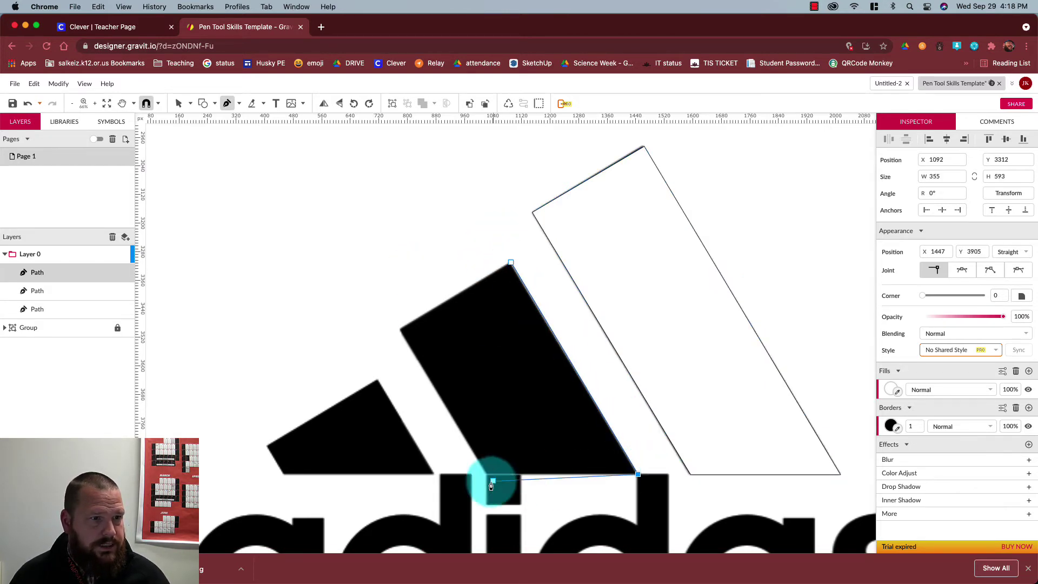
left_click(487, 474)
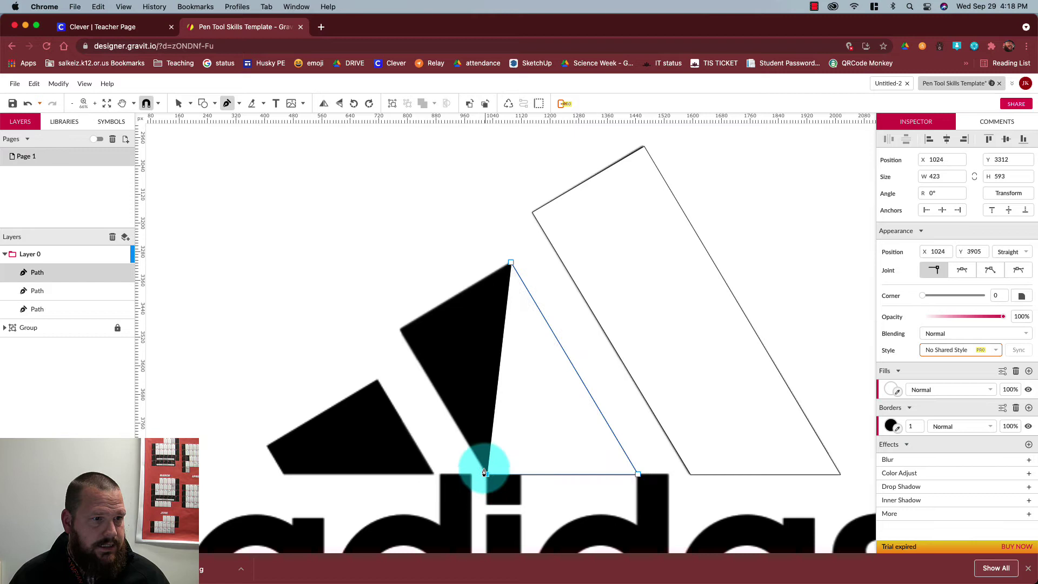
left_click(399, 329)
left_click(511, 264)
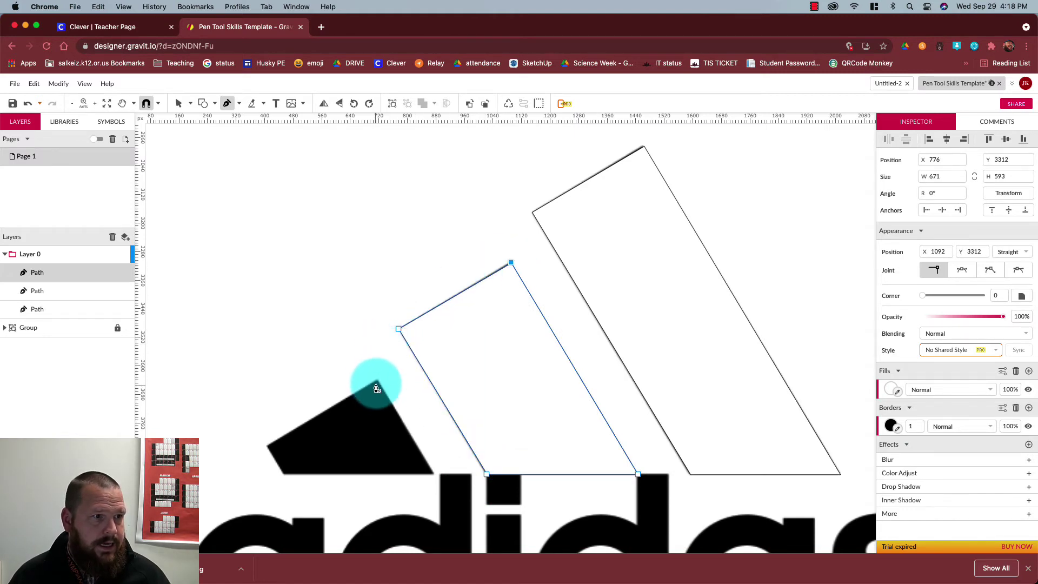
Trace the adidas logo's shortest stripe as a closed straight-sided path, about 470 by 266 px.
left_click(378, 381)
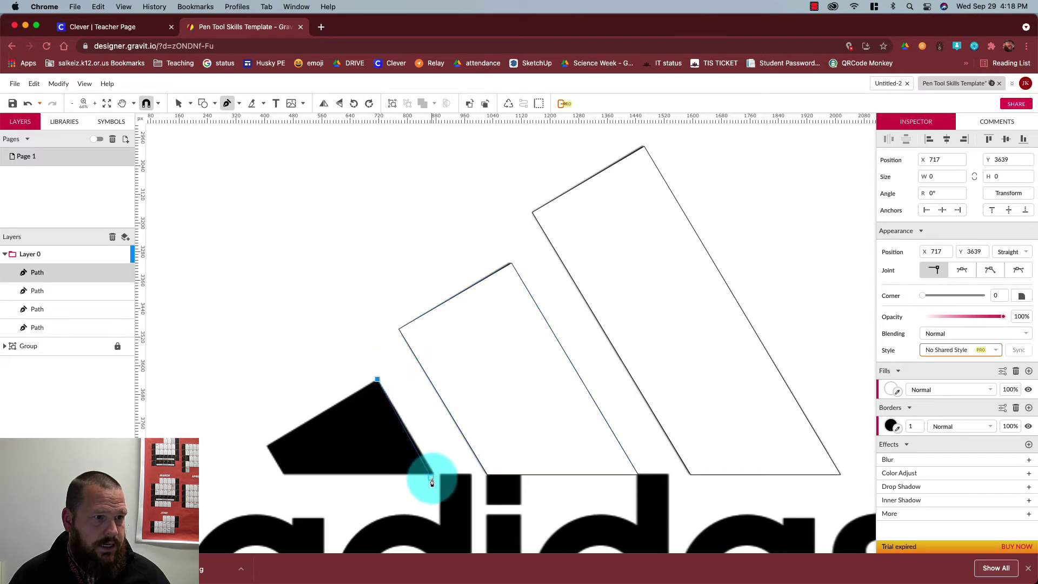
left_click(433, 474)
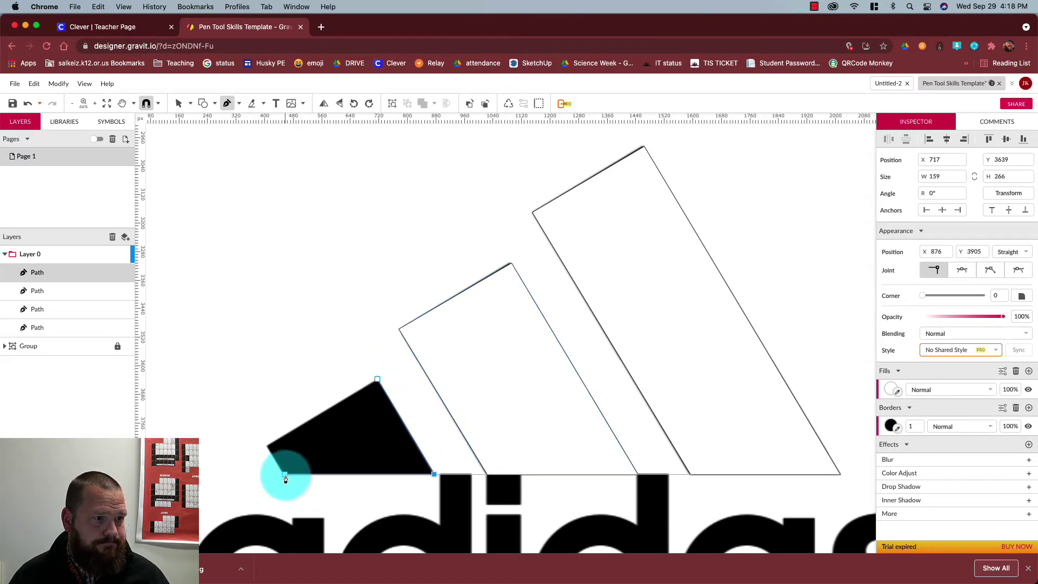
left_click(283, 475)
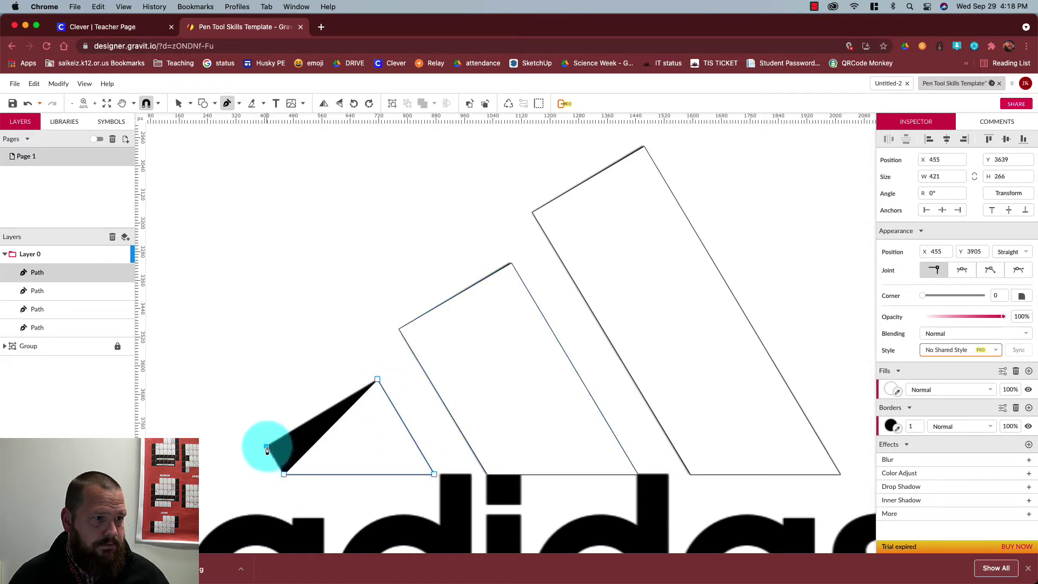
left_click(267, 447)
left_click(377, 382)
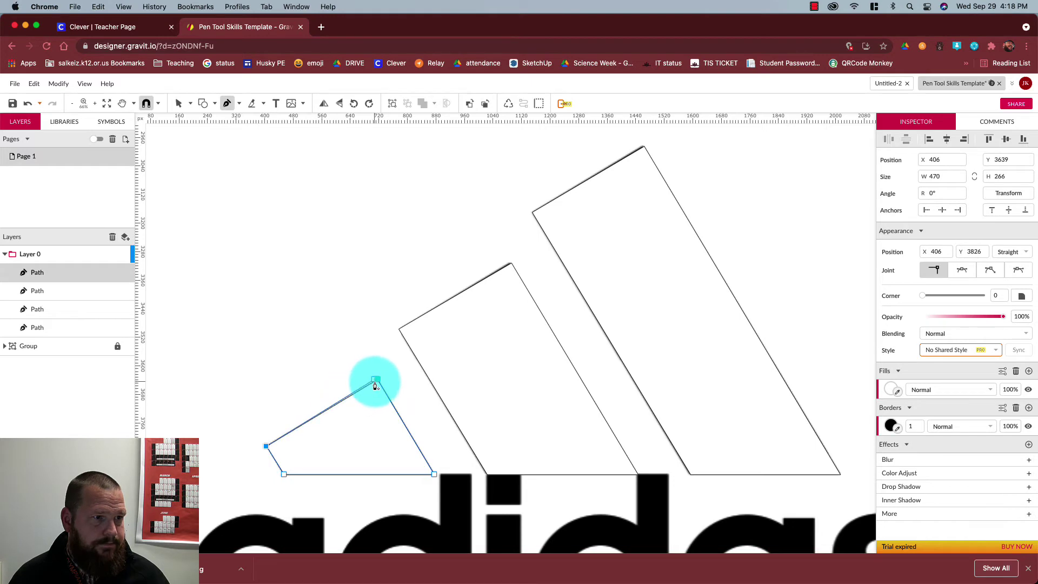
Select all three traced adidas stripe paths together and fill them with red, #FF0000.
left_click(179, 104)
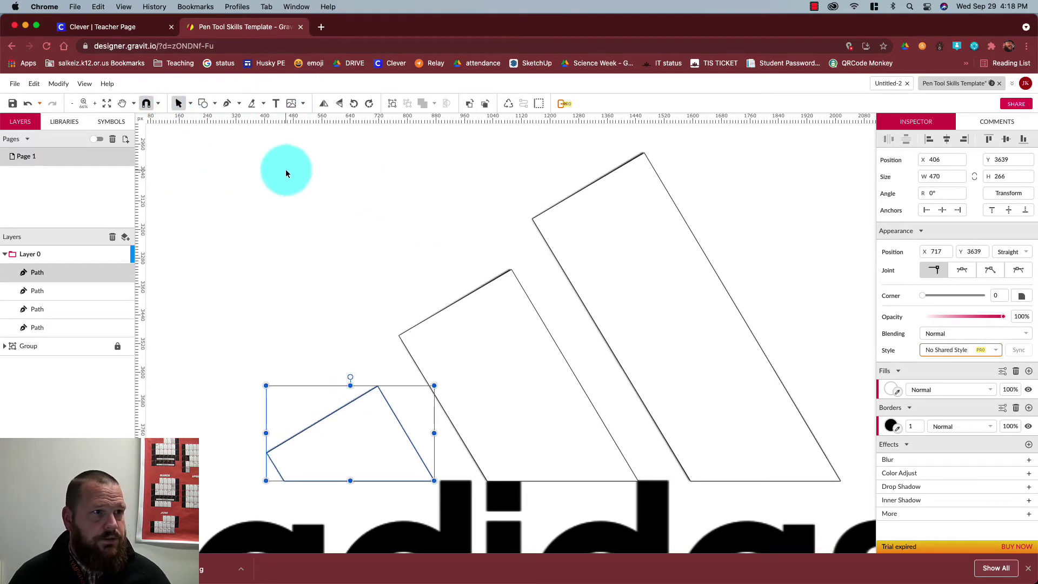
left_click_drag(285, 167, 788, 450)
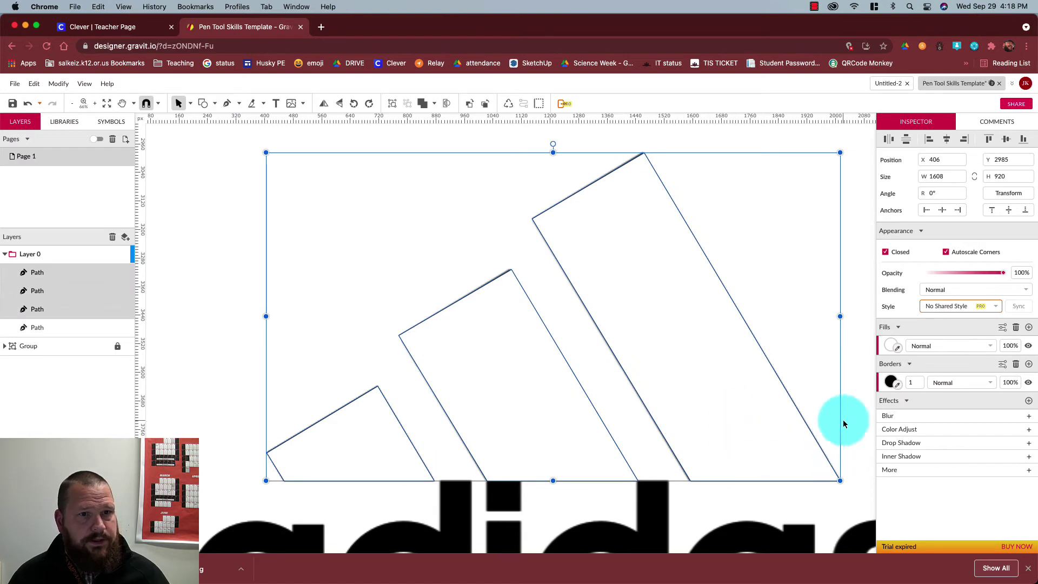
left_click(891, 347)
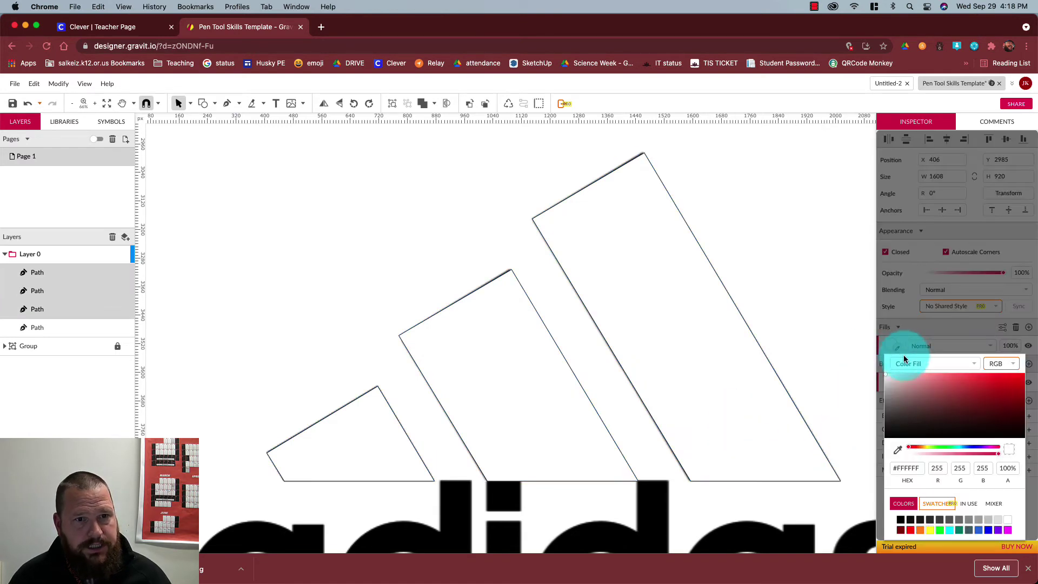
left_click(911, 531)
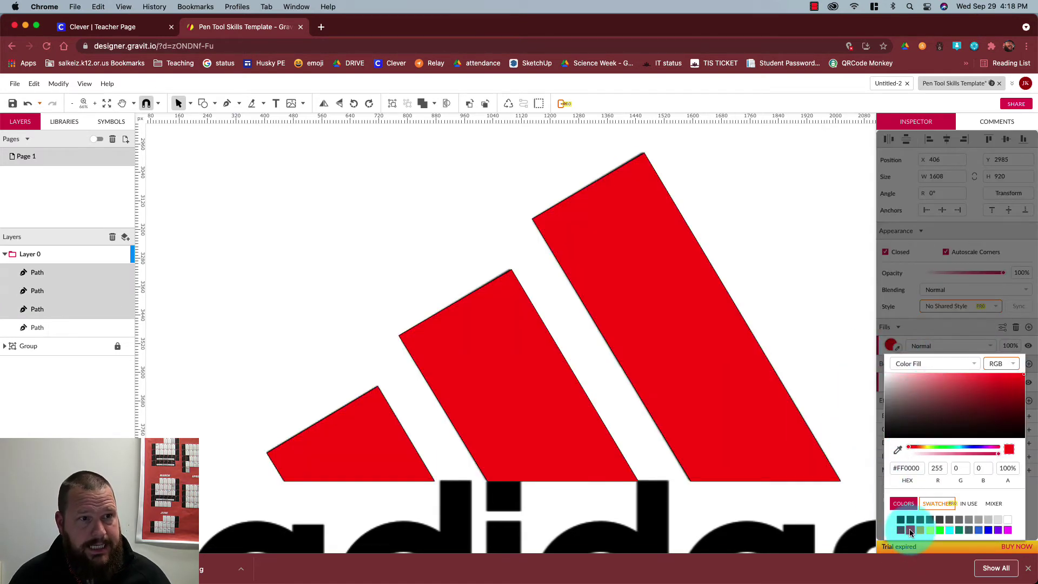
Trace the first letter a's stem with the Pen tool as an open five-point path, about 90 by 360 px, ending at the bowl's lower junction.
scroll(810, 468, "down", 5)
scroll(810, 468, "up", 3)
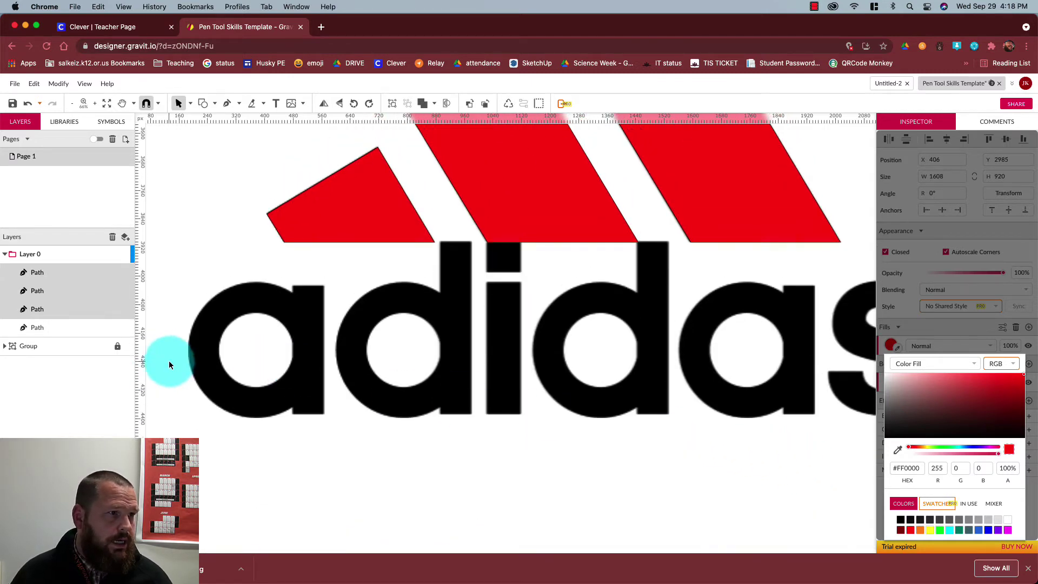
scroll(169, 363, "up", 1)
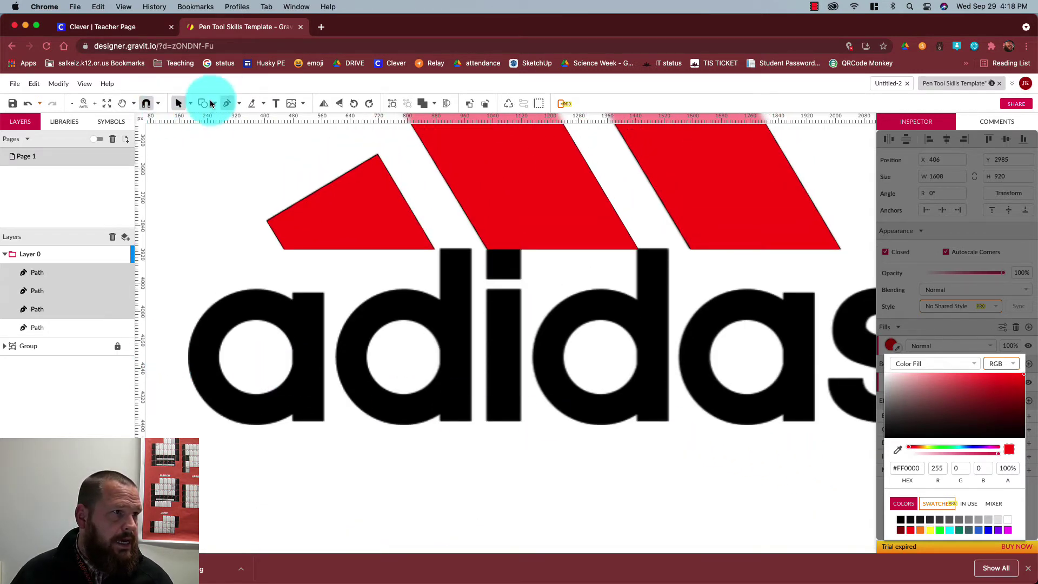
left_click(96, 104)
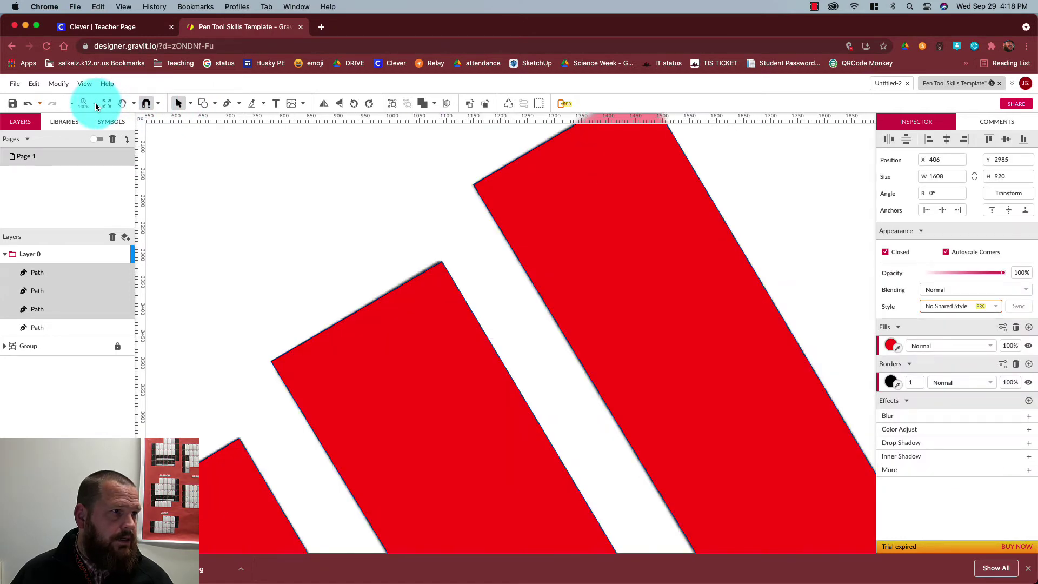
left_click(96, 105)
scroll(288, 252, "down", 20)
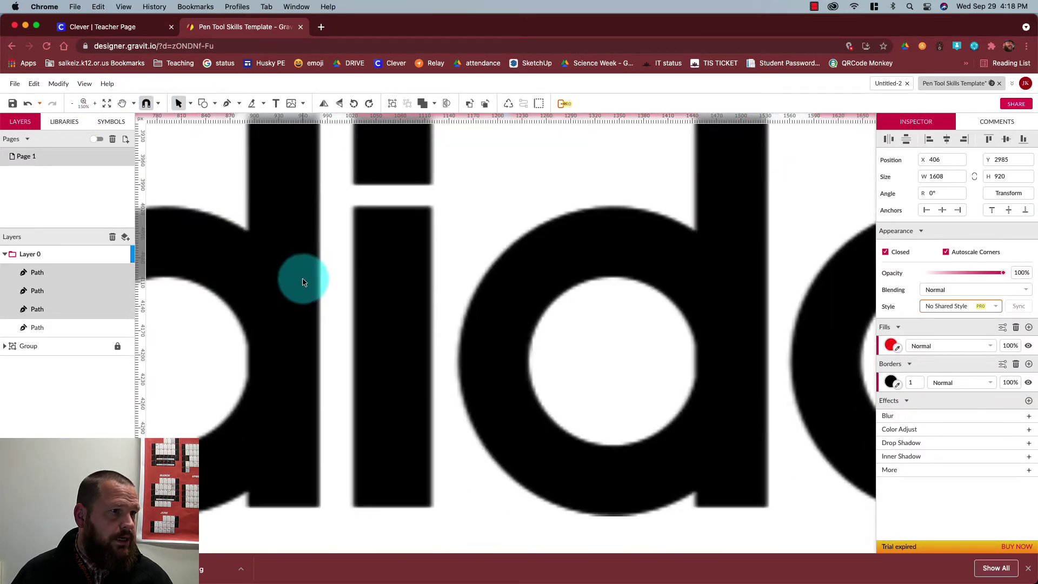
scroll(303, 282, "left", 15)
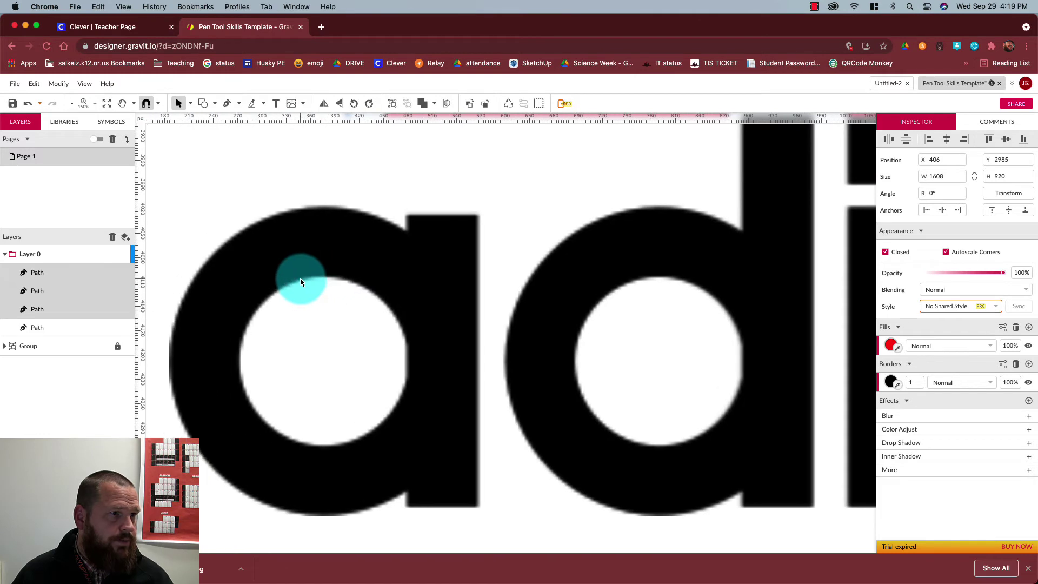
scroll(299, 278, "left", 4)
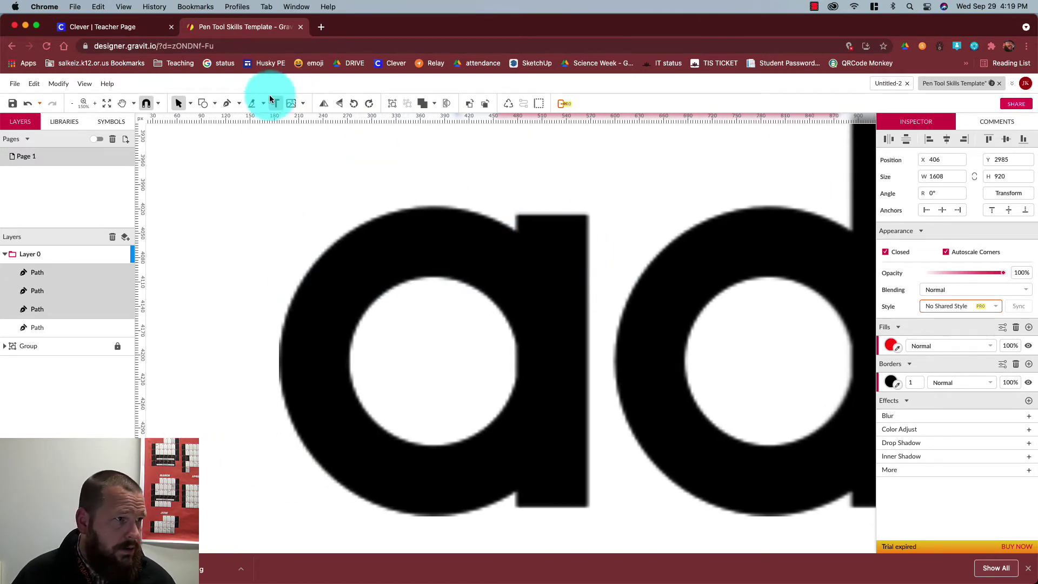
left_click(227, 103)
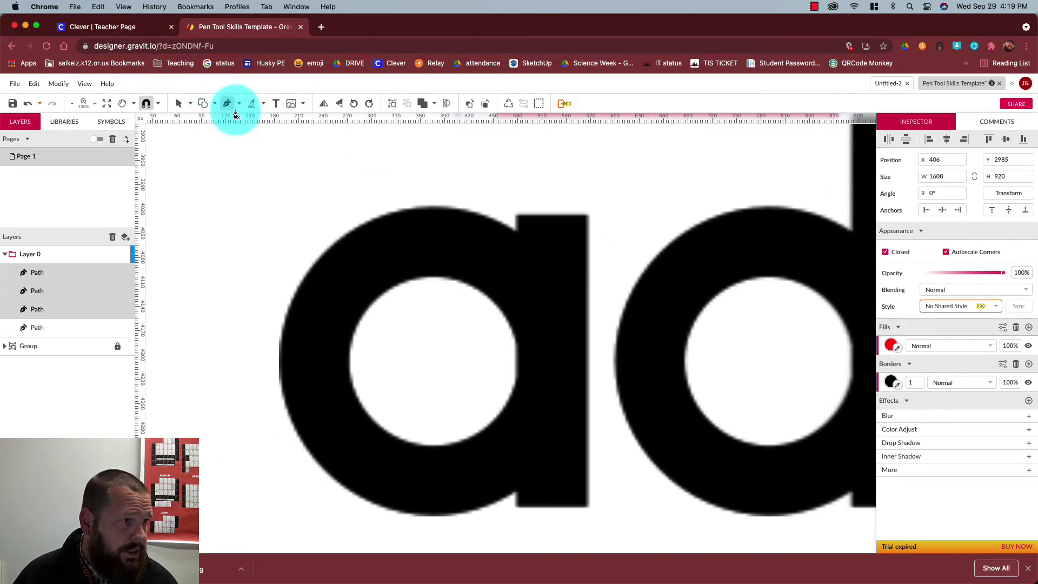
left_click(516, 216)
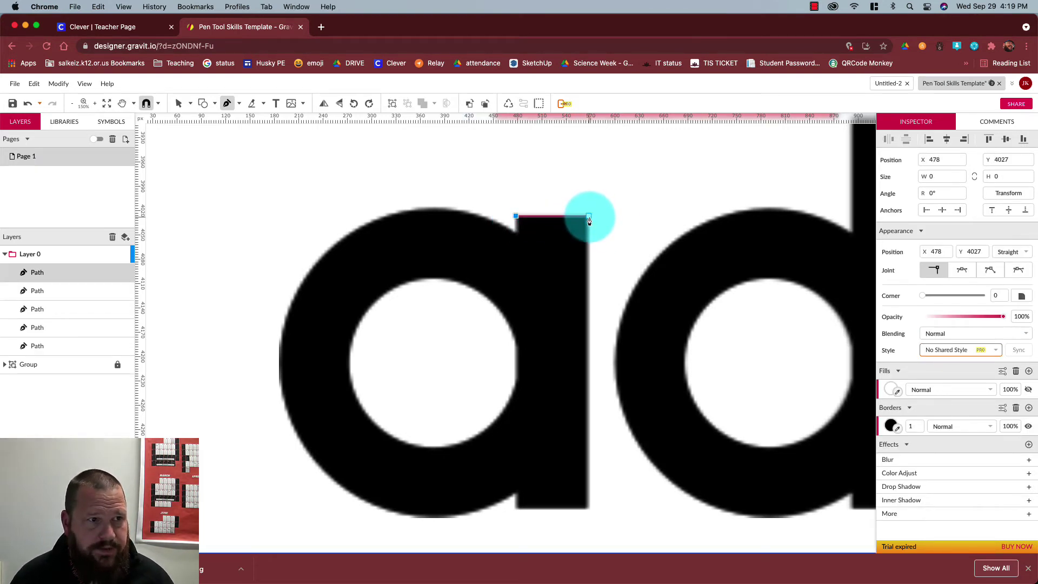
scroll(602, 563, "down", 1)
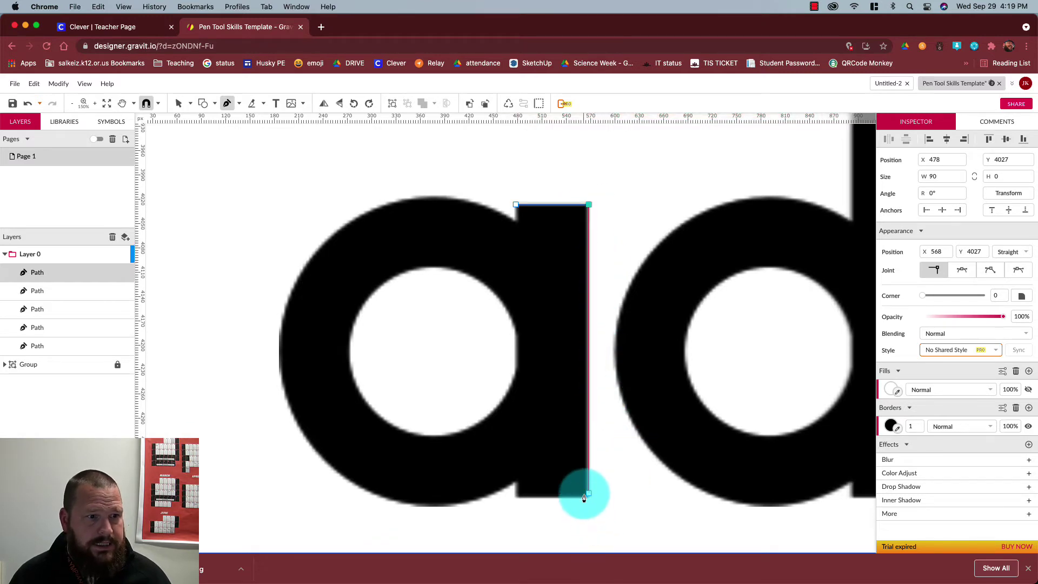
left_click(587, 497)
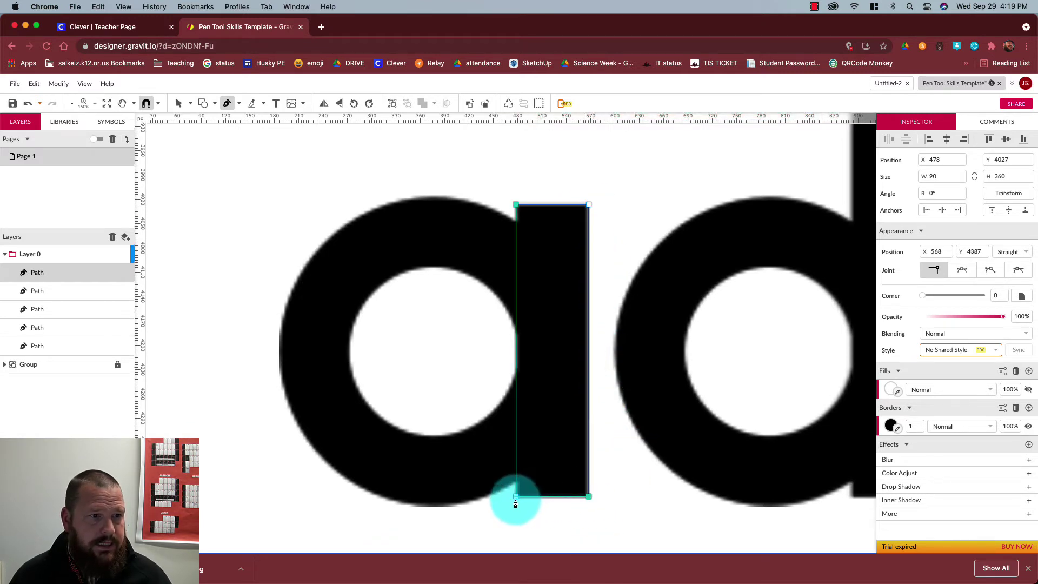
left_click(516, 499)
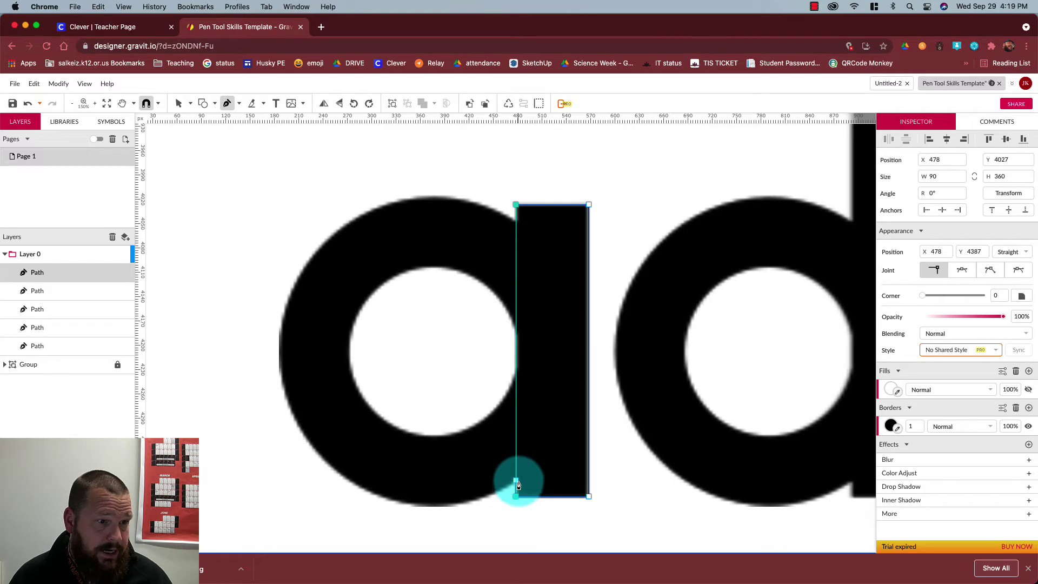
left_click(516, 478)
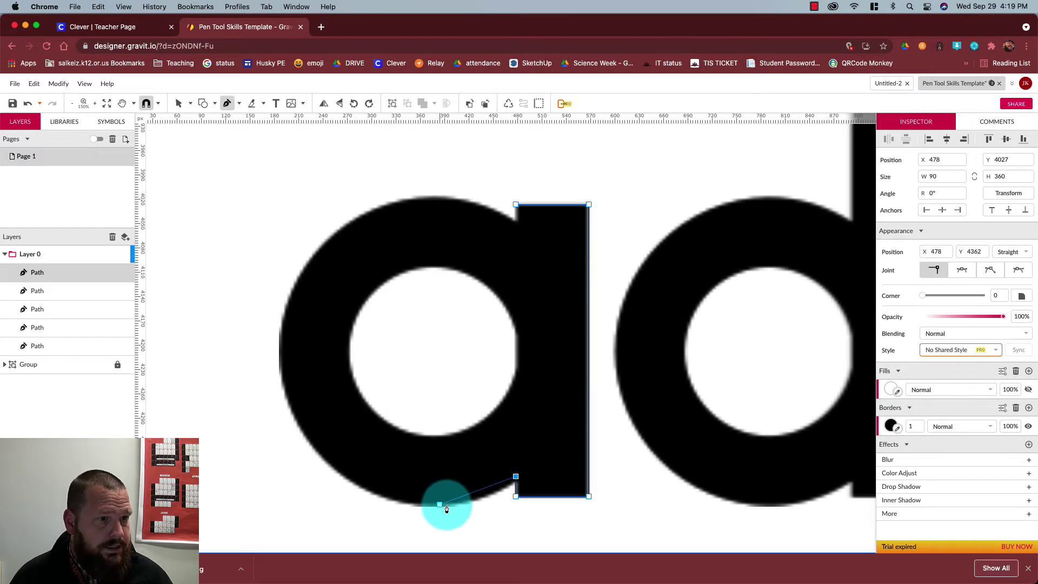
Set the letter a path's border colour to red, #FF0000, and its border width to 15.
left_click(891, 426)
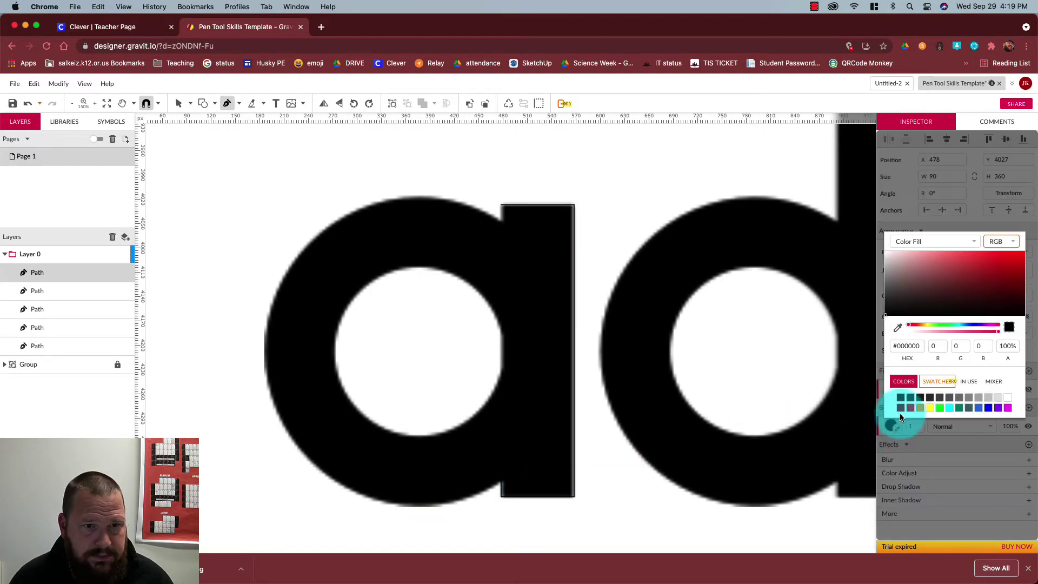
left_click(910, 409)
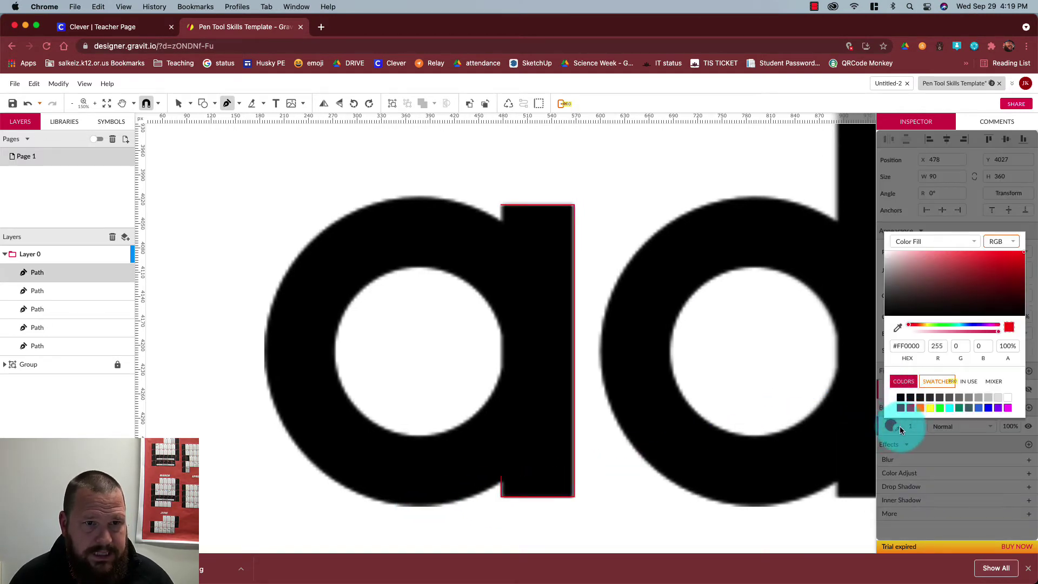
left_click(1015, 428)
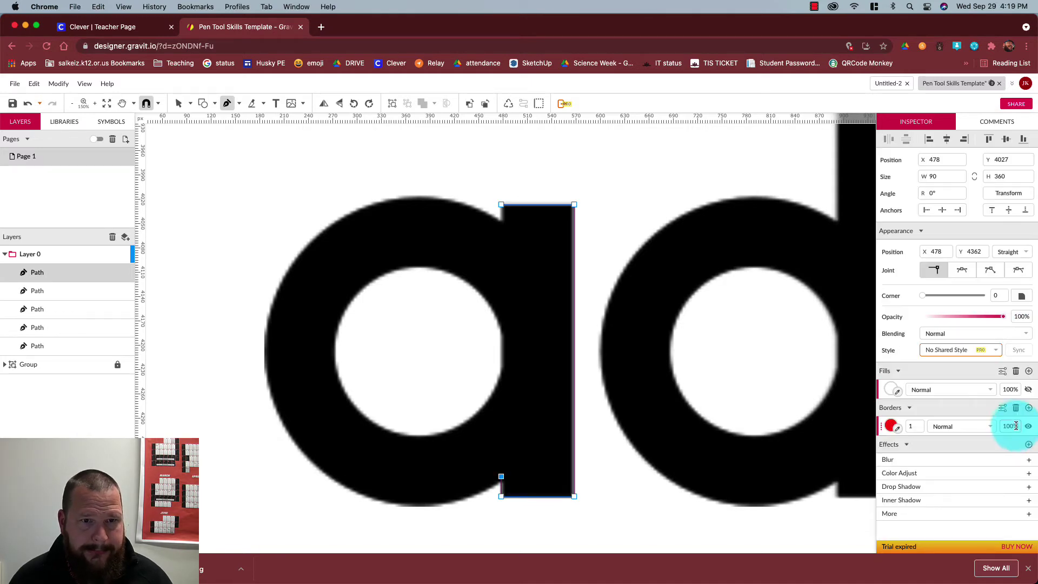
double_click(916, 426)
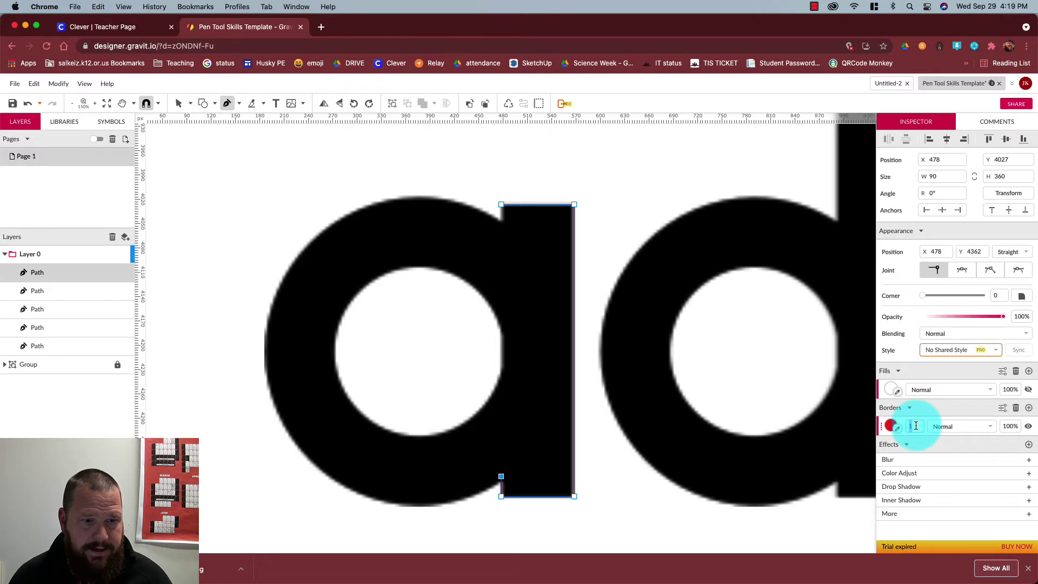
type("15")
key("Return")
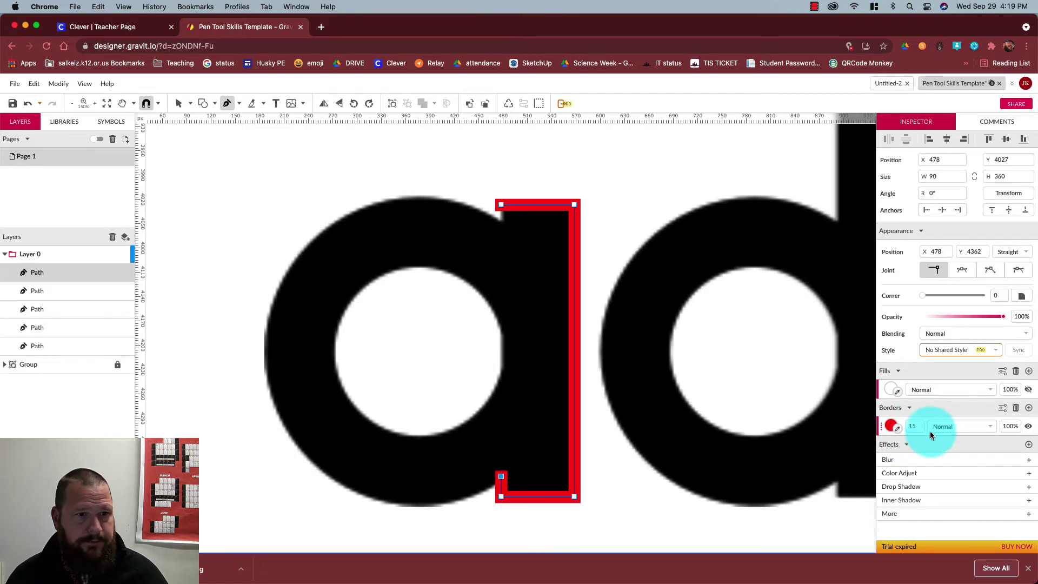
Continue the letter a path from the stem's lower junction to the lowest point of the round bowl.
scroll(783, 390, "right", 1)
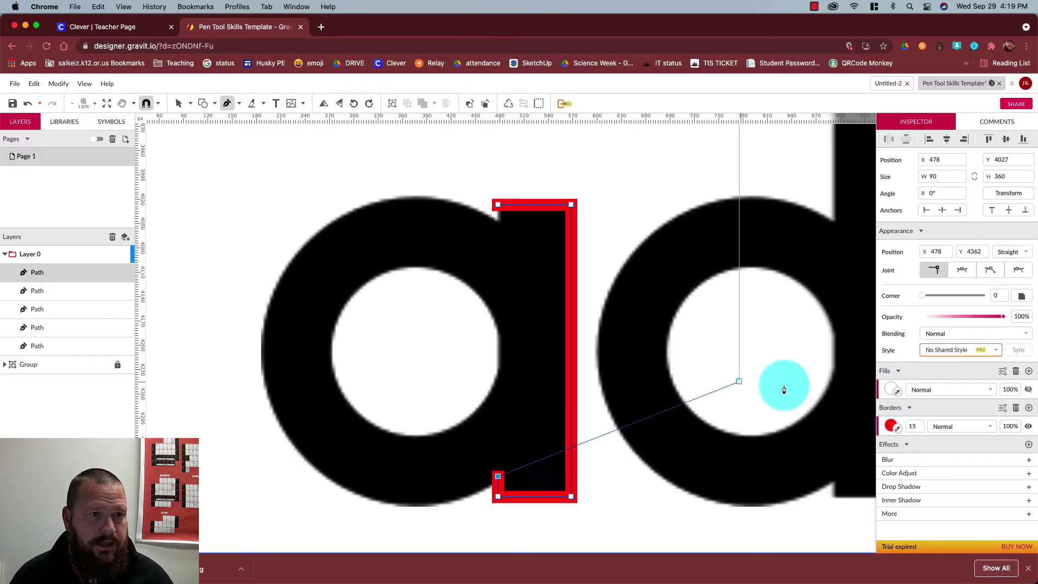
left_click(414, 505)
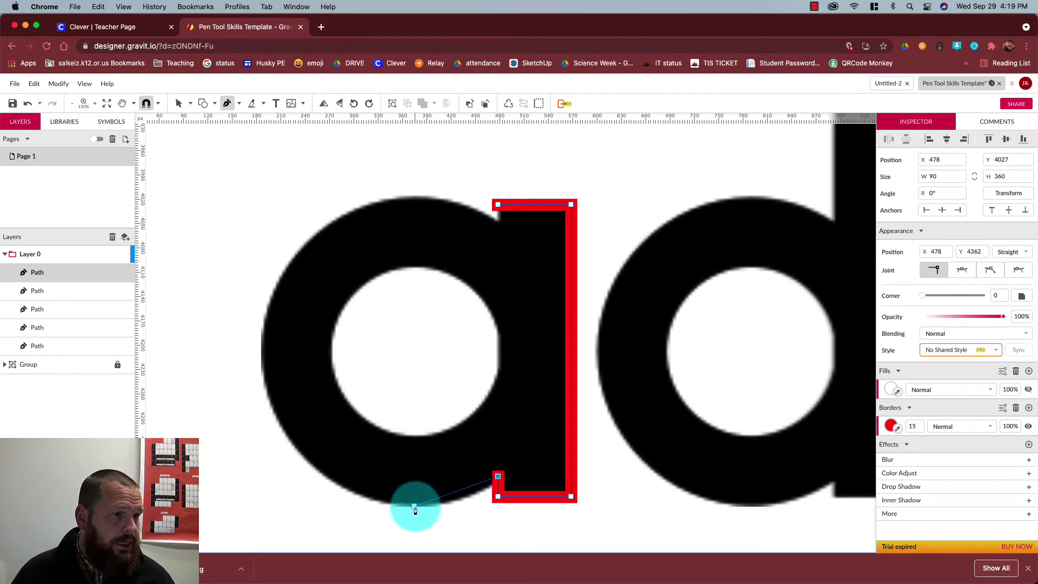
scroll(335, 460, "down", 1)
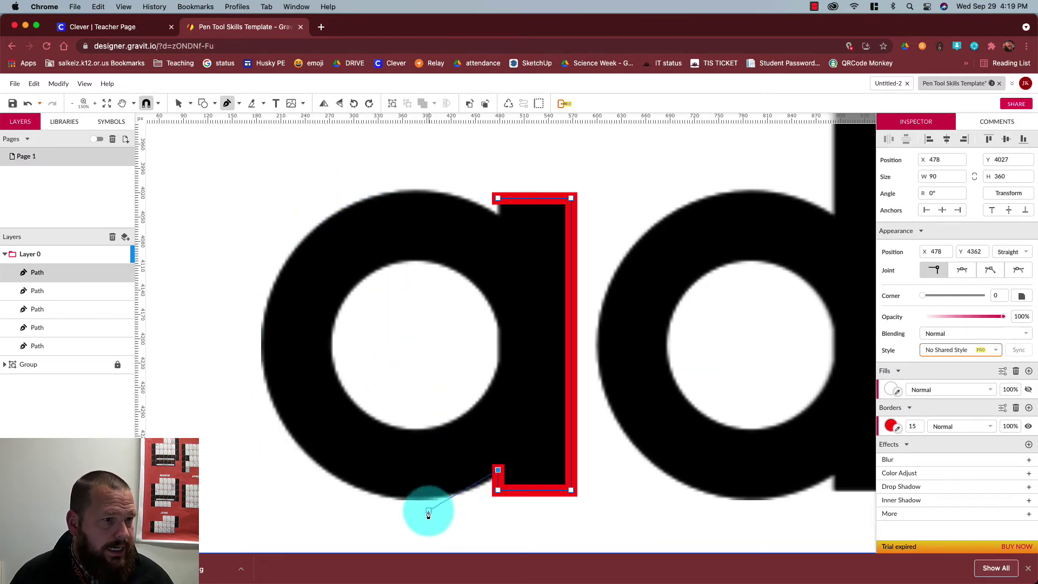
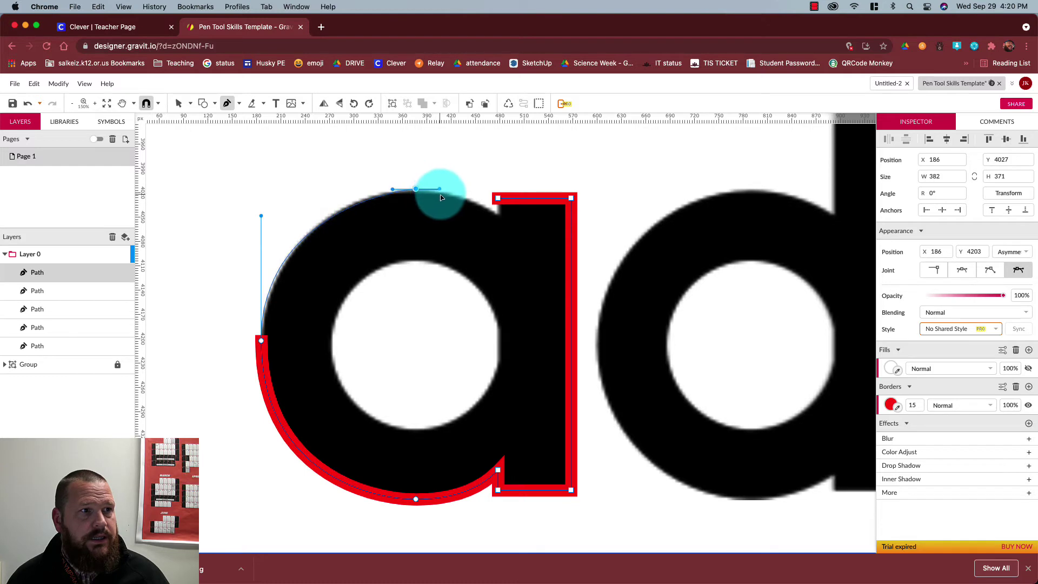
Continue the letter a path with a smooth curve to the highest point of the round bowl.
left_click_drag(443, 197, 442, 197)
left_click(485, 213)
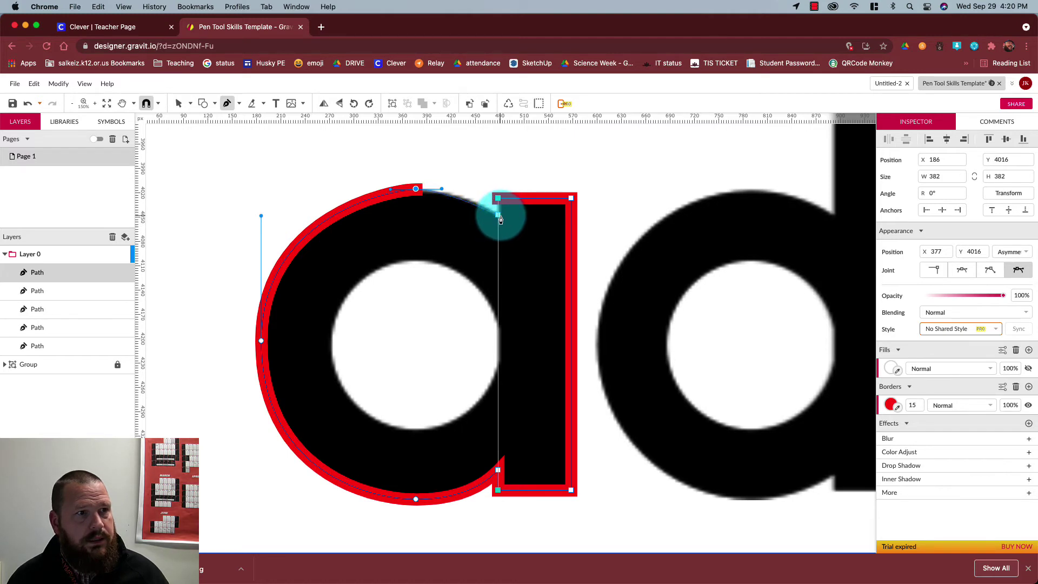
left_click(500, 219)
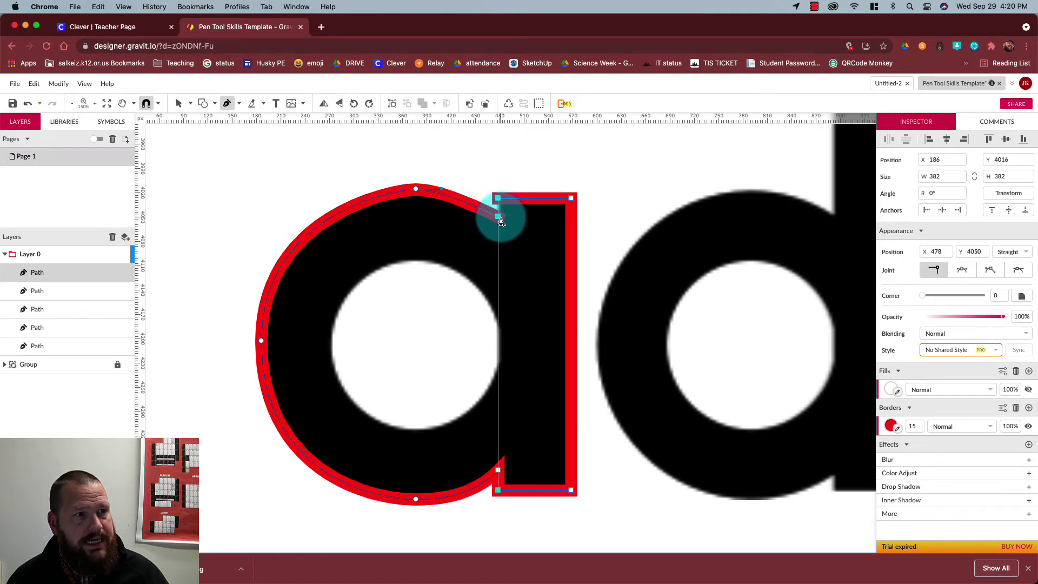
key("super+z")
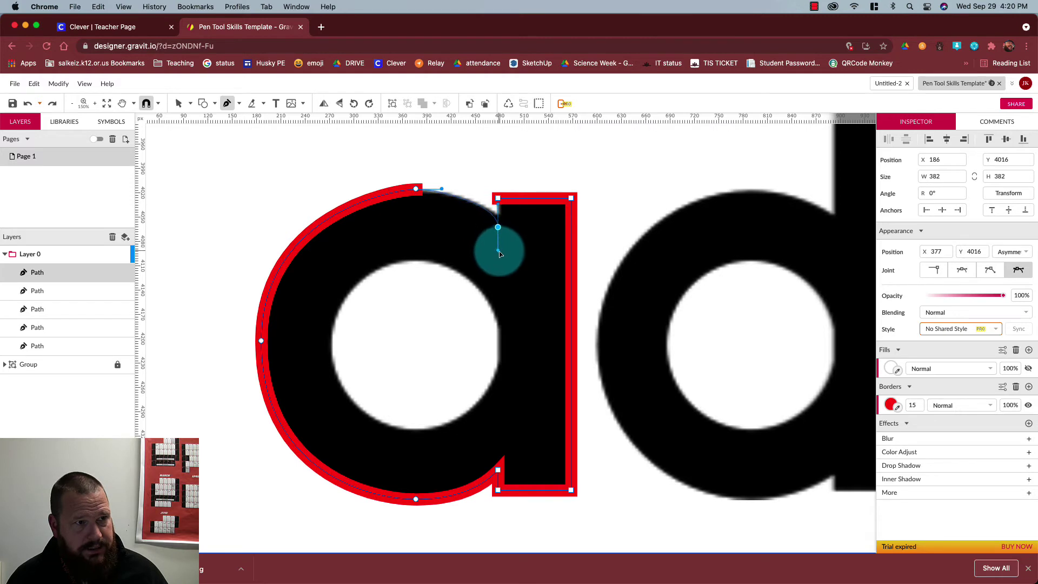
mouse_move(507, 256)
left_mouse_down()
mouse_move(526, 265)
mouse_move(506, 251)
left_mouse_up()
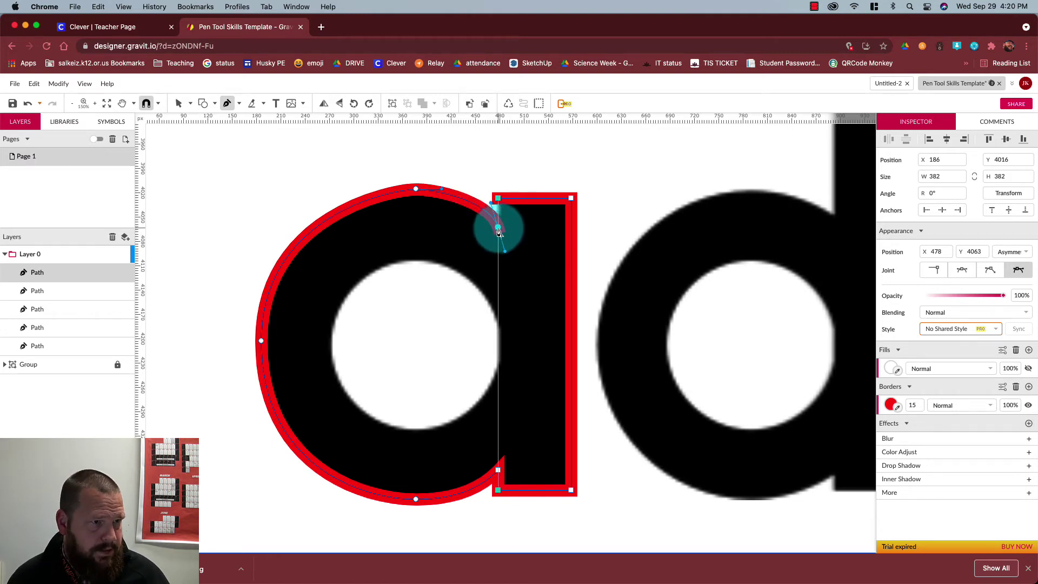
left_click(498, 229)
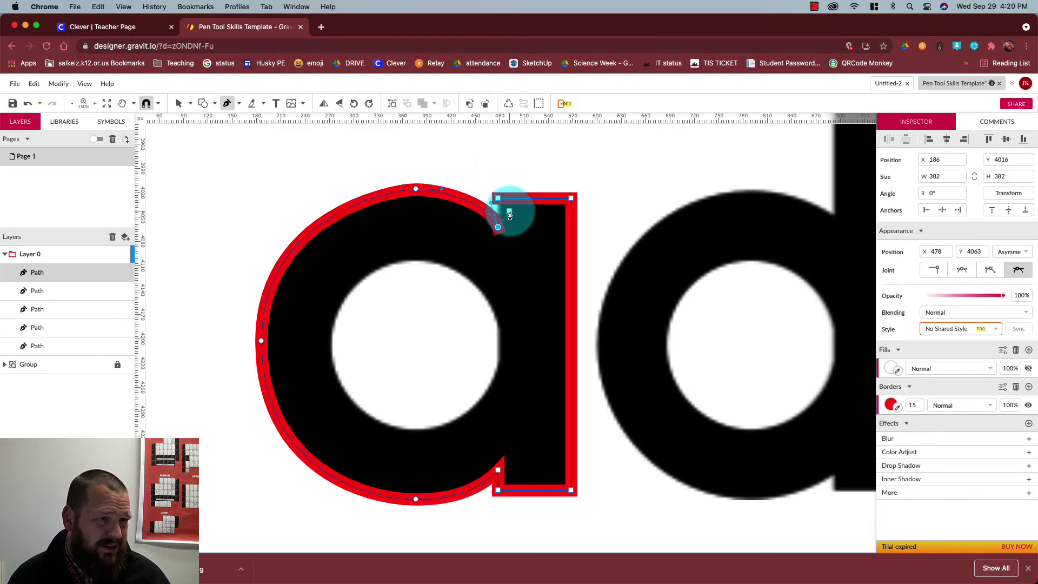
left_click(497, 200)
scroll(257, 243, "up", 1)
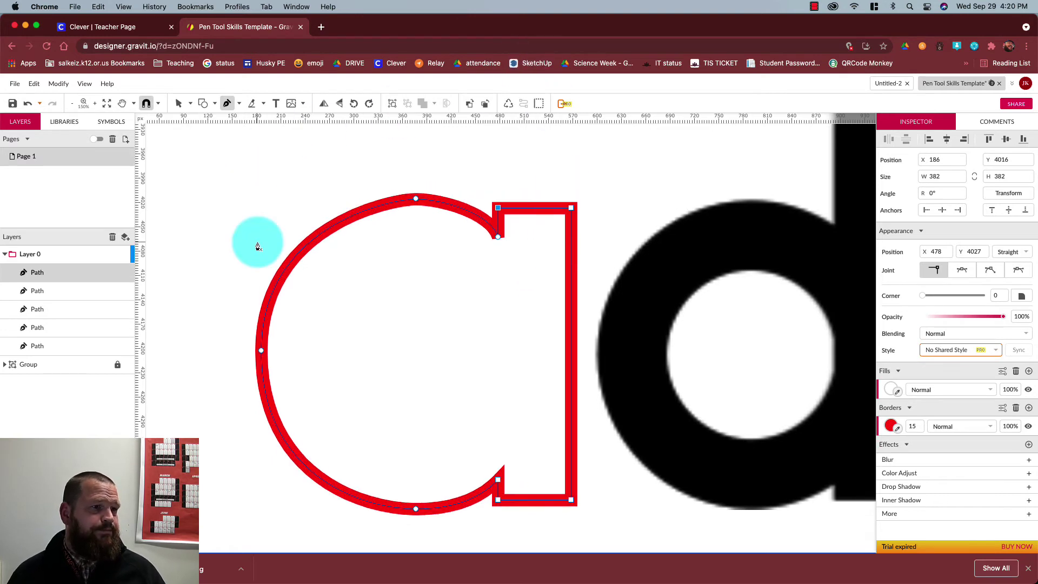
left_click(509, 275)
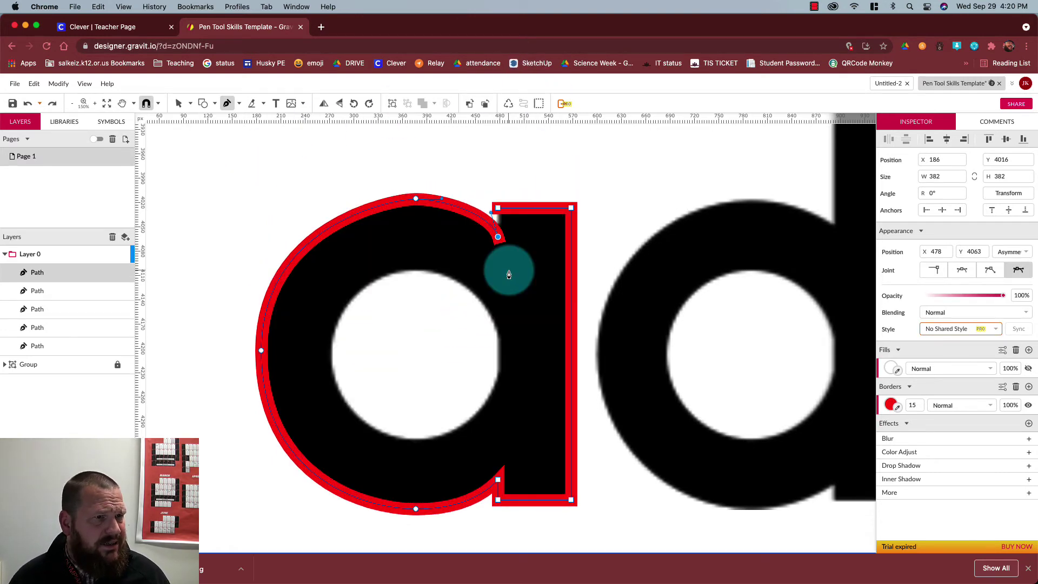
key("super+z")
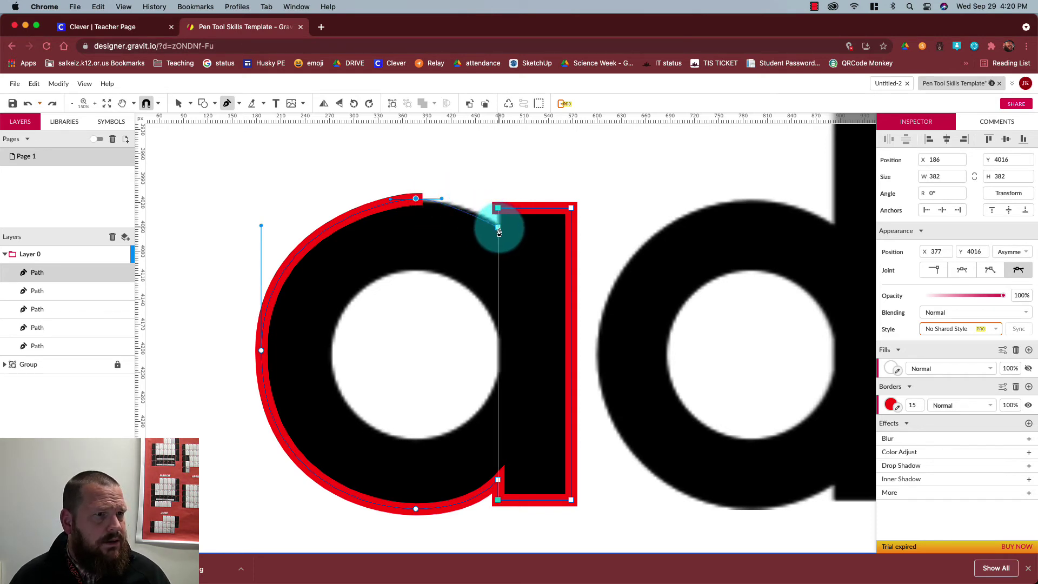
Add a curved anchor at the bowl's upper junction with the stem and close the letter a path at its starting corner.
left_click_drag(499, 231, 501, 235)
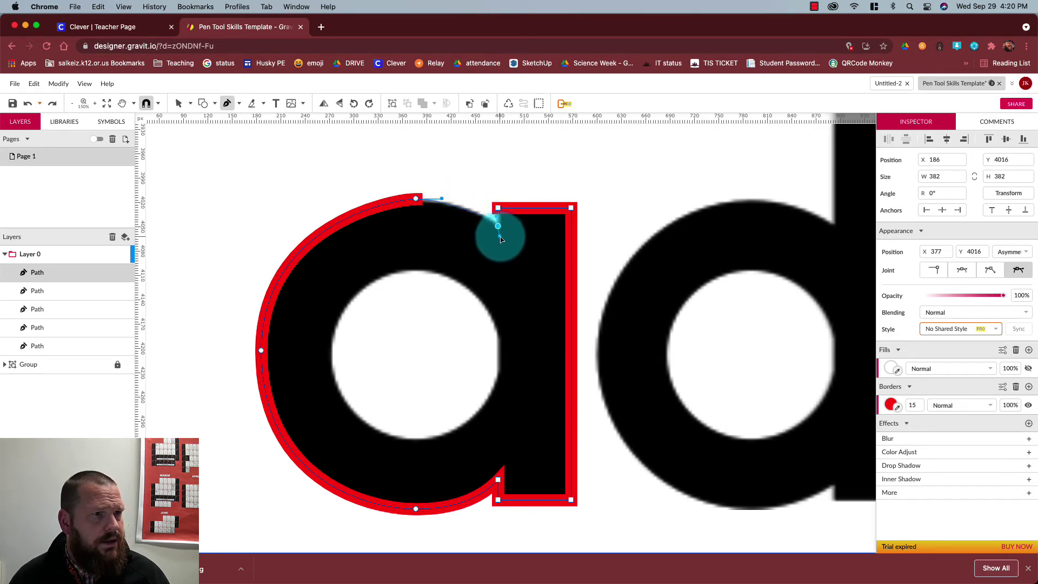
mouse_move(503, 241)
left_mouse_down()
mouse_move(498, 217)
mouse_move(498, 226)
left_mouse_up()
Fill the closed letter a path with red, #FF0000, and set its border opacity to 0%.
scroll(342, 196, "left", 1)
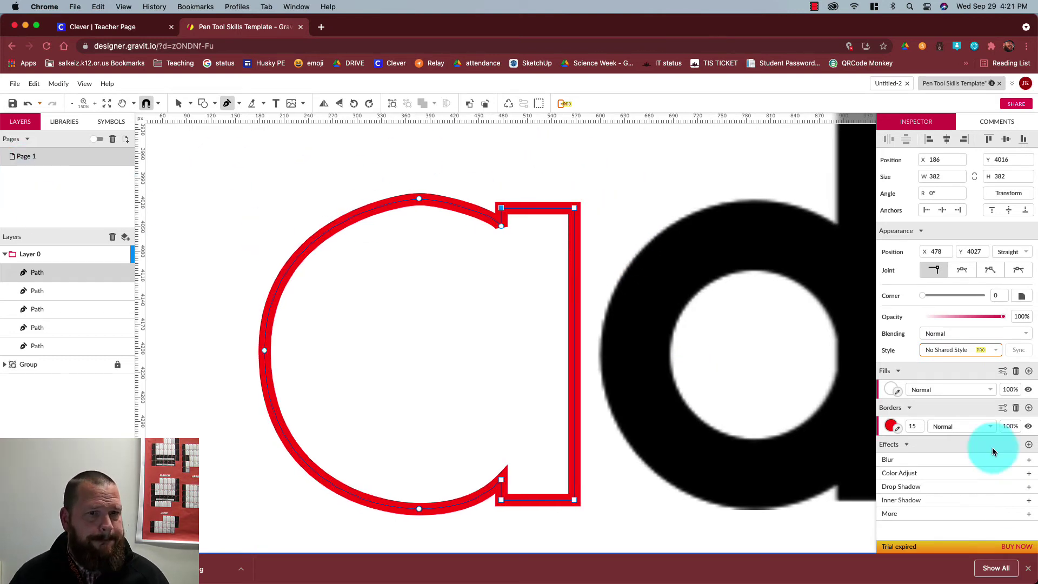
left_click(890, 389)
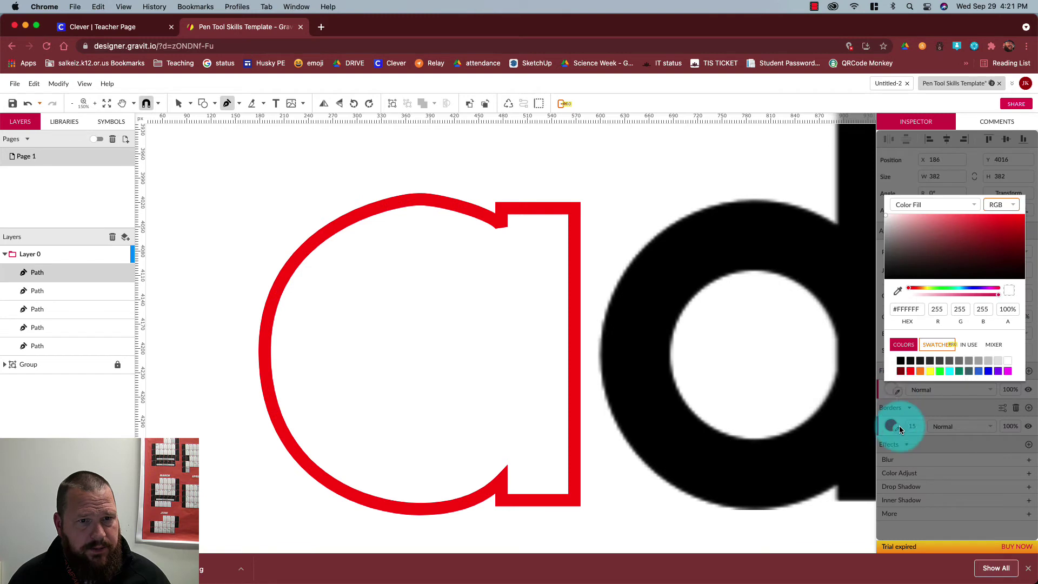
left_click(911, 372)
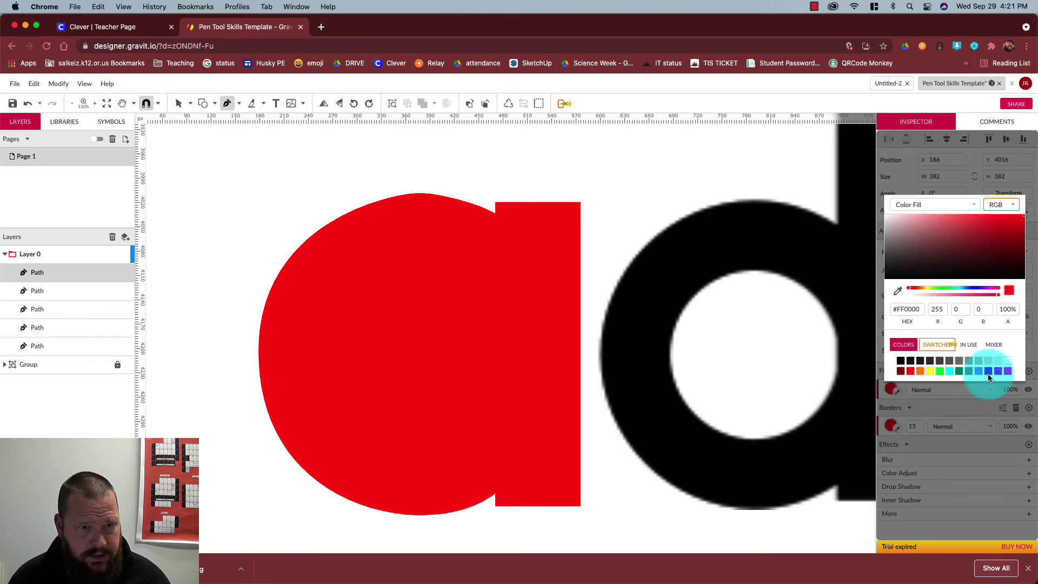
left_click(1015, 427)
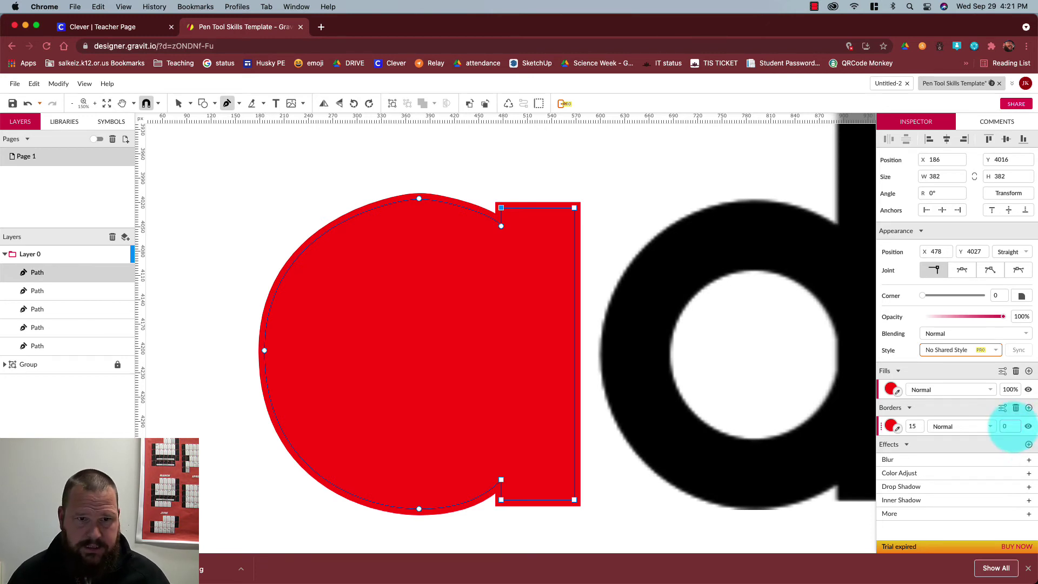
key("Return")
scroll(378, 238, "up", 1)
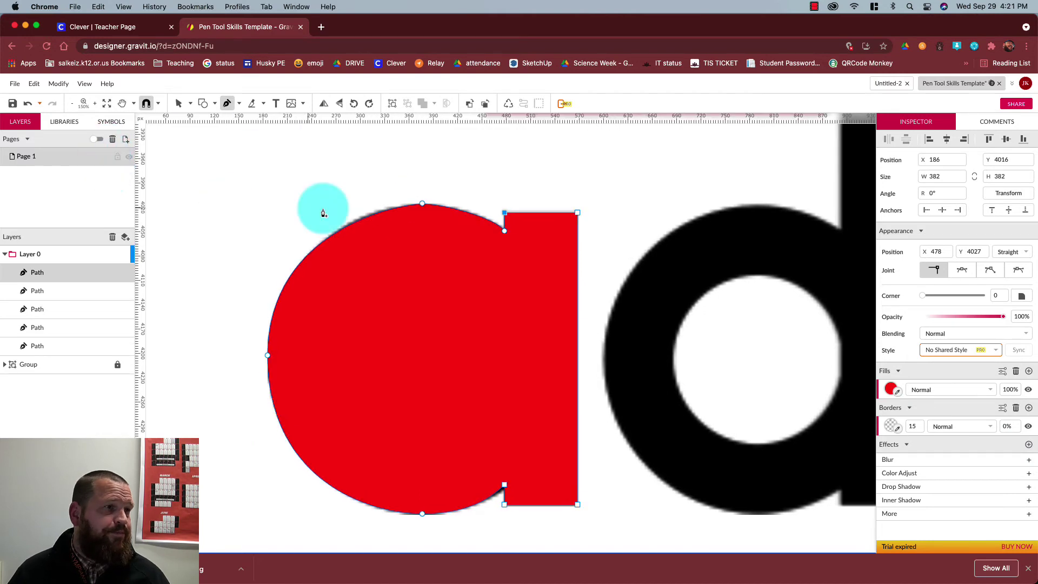
left_click(451, 218)
scroll(238, 121, "up", 2)
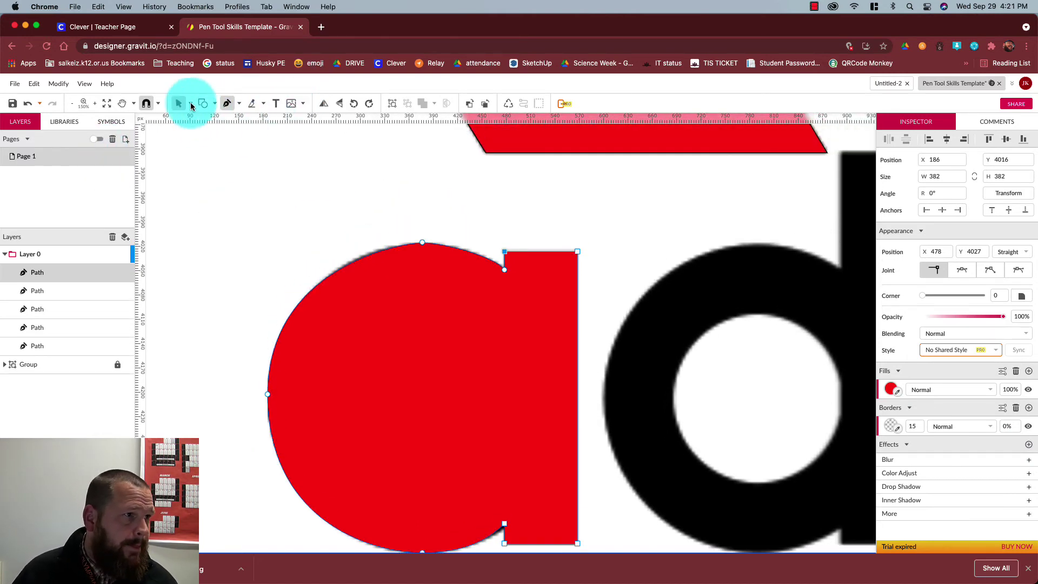
Duplicate the red letter a with the Pointer tool, placing one copy over the second a and another over the first d.
left_click(107, 103)
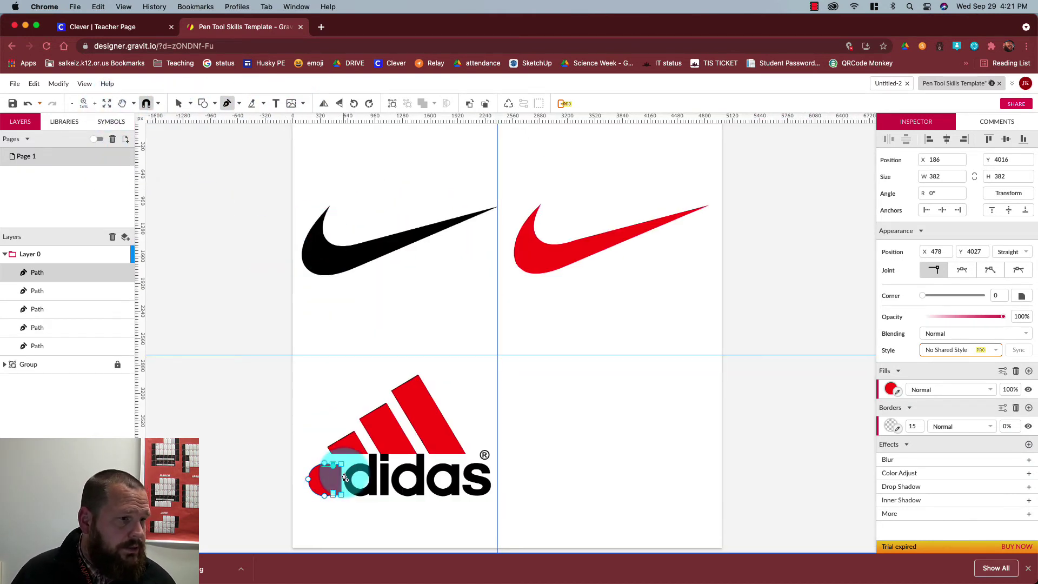
scroll(255, 470, "down", 2)
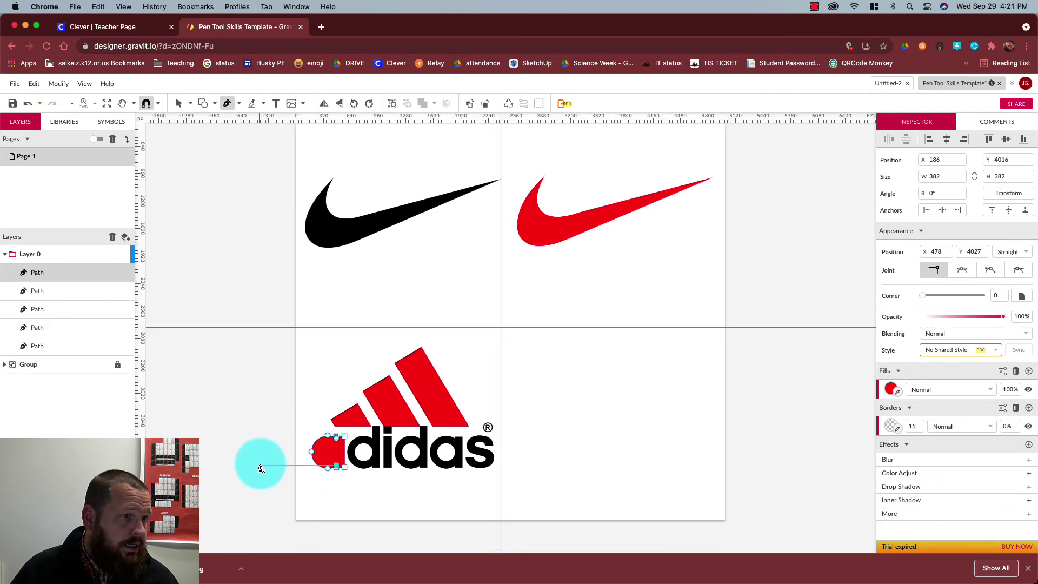
scroll(258, 360, "left", 1)
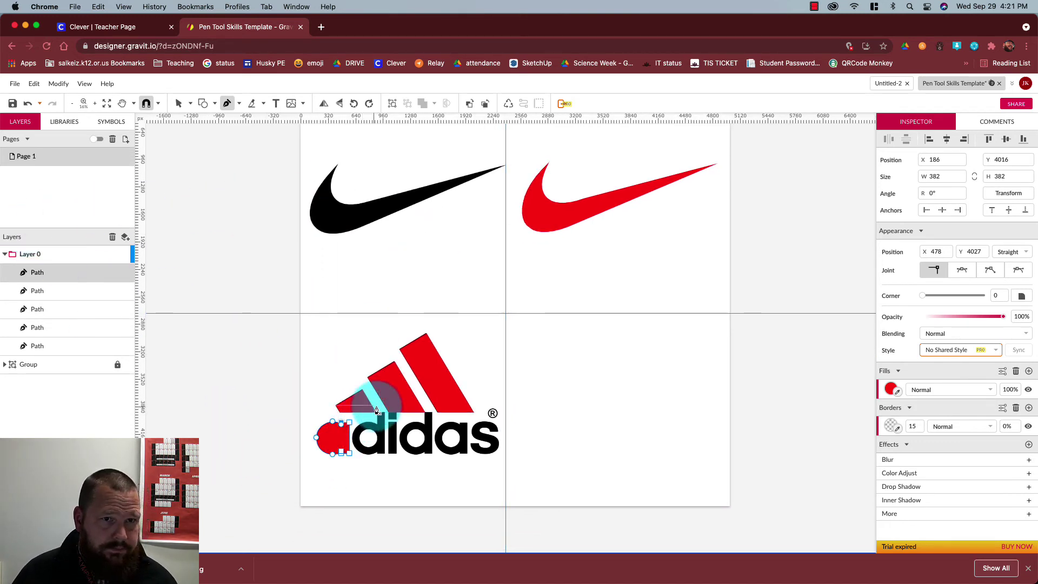
scroll(799, 354, "right", 2)
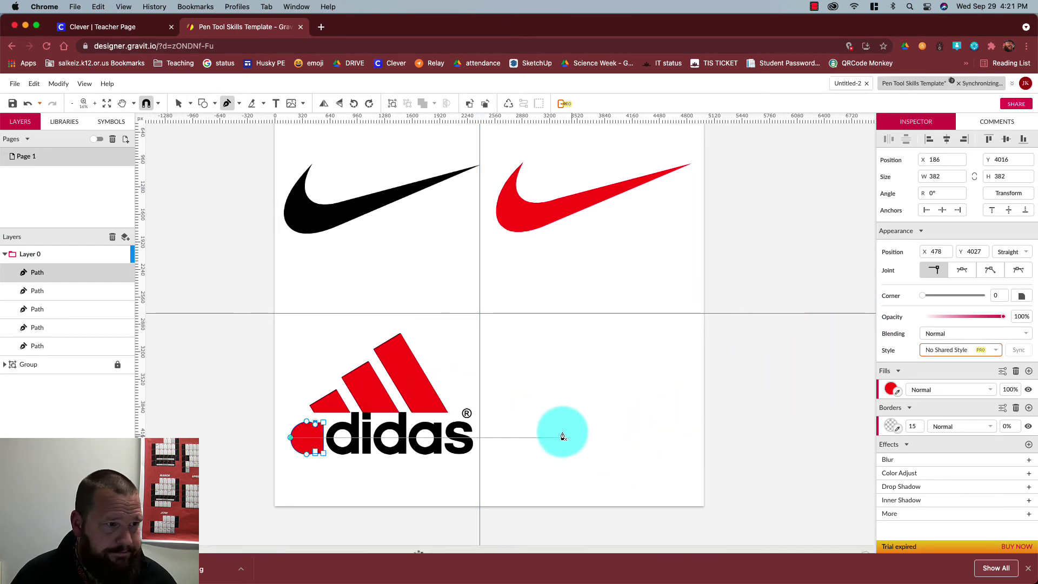
scroll(317, 393, "left", 1)
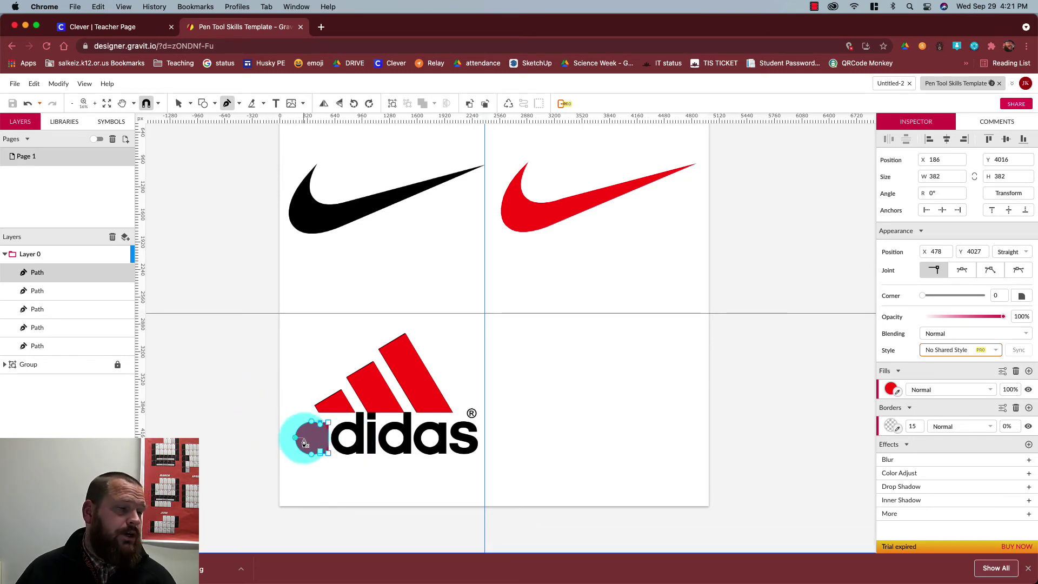
scroll(186, 155, "left", 1)
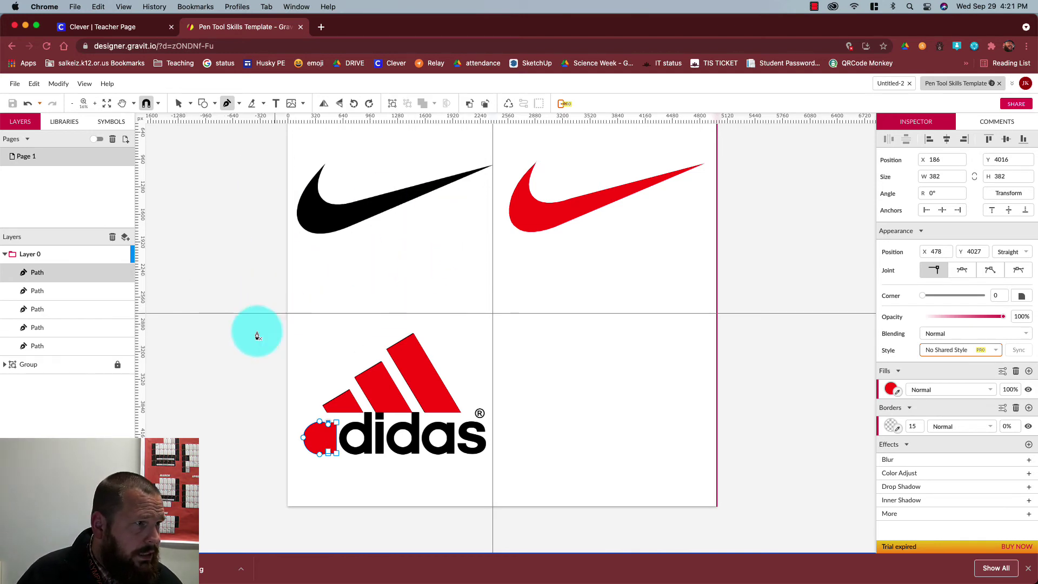
scroll(137, 140, "left", 1)
scroll(137, 140, "up", 2)
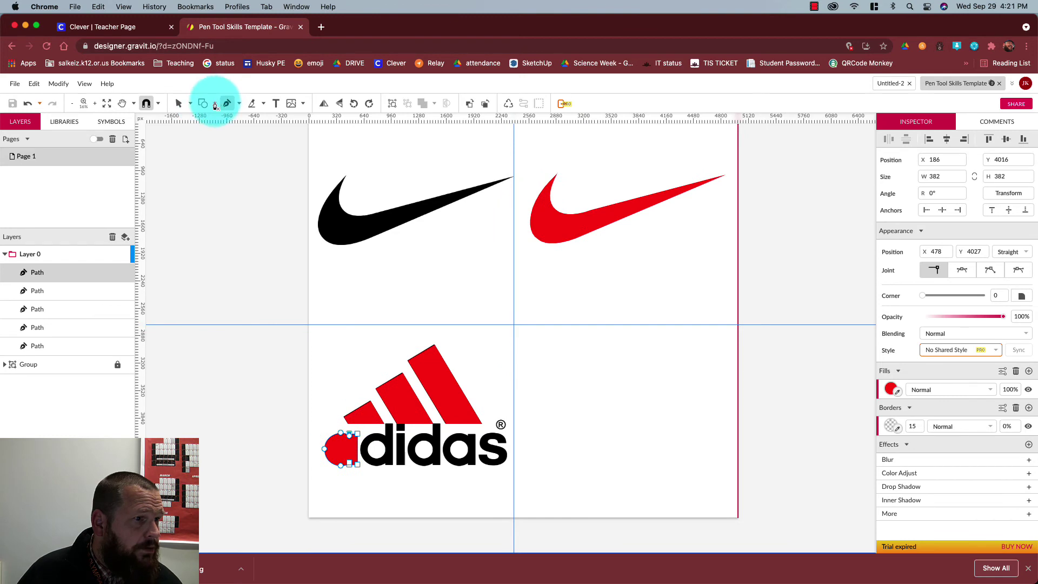
left_click(180, 111)
left_click(348, 454)
left_click_drag(348, 454, 462, 461)
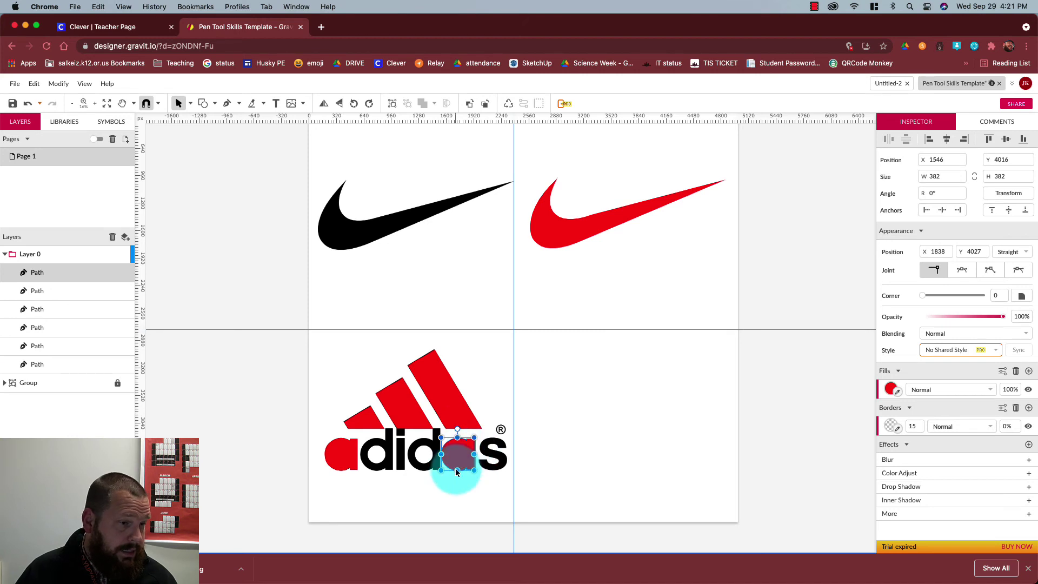
left_click_drag(457, 467, 379, 469)
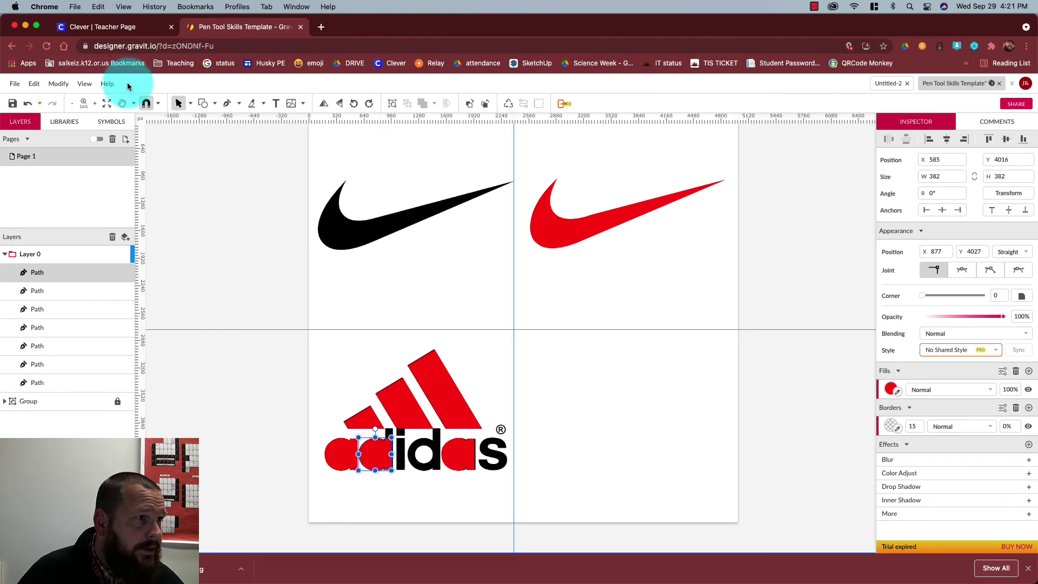
Raise the two top stem anchors of the copy over the first d with the Subselect tool to Y 3905, forming the tall stem.
left_click(190, 104)
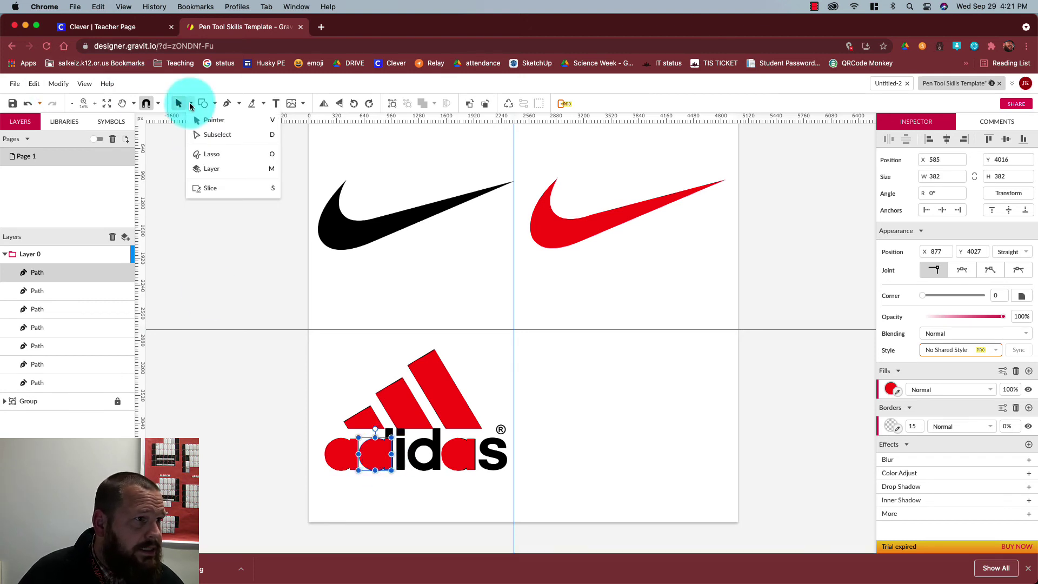
left_click(212, 135)
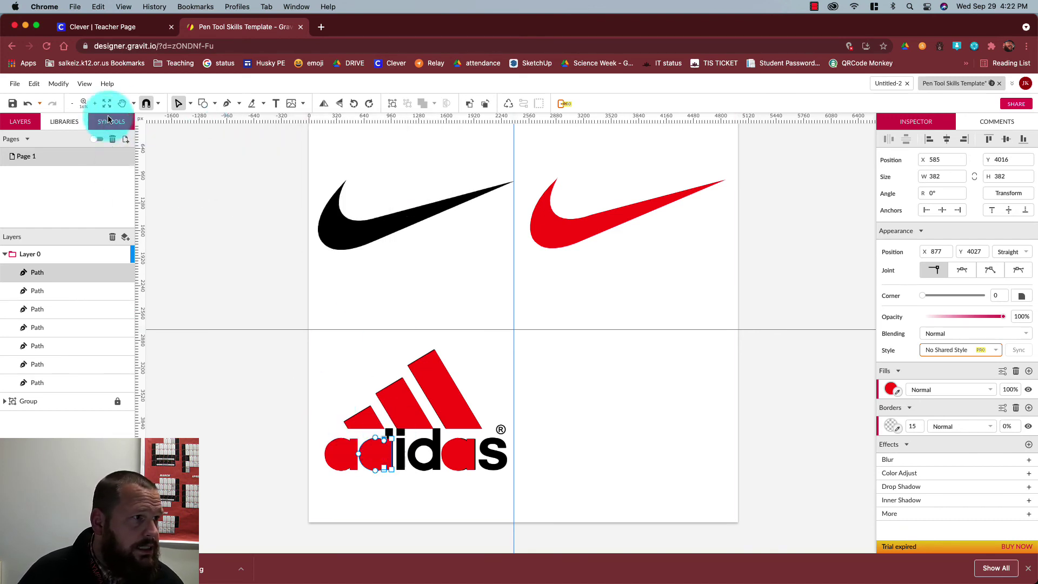
left_click(96, 103)
left_click(96, 104)
left_click(96, 104)
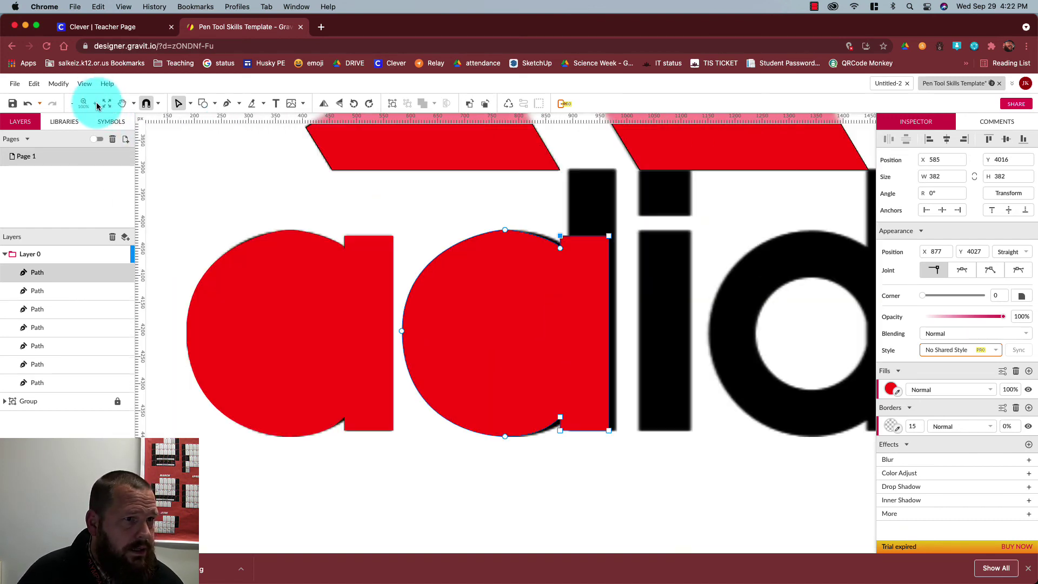
left_click(614, 226)
left_click_drag(622, 229, 567, 243)
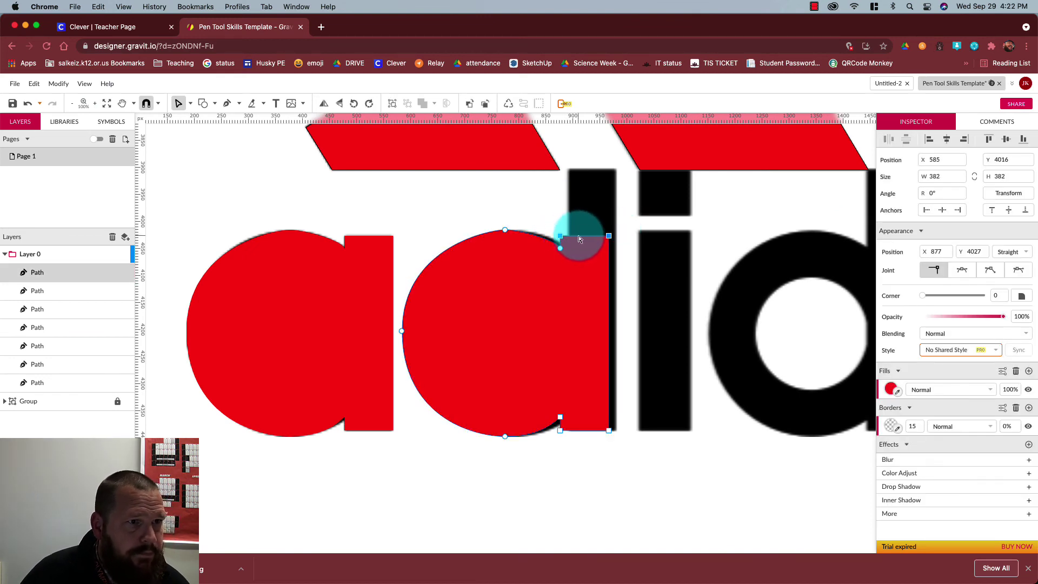
key("shift+Up")
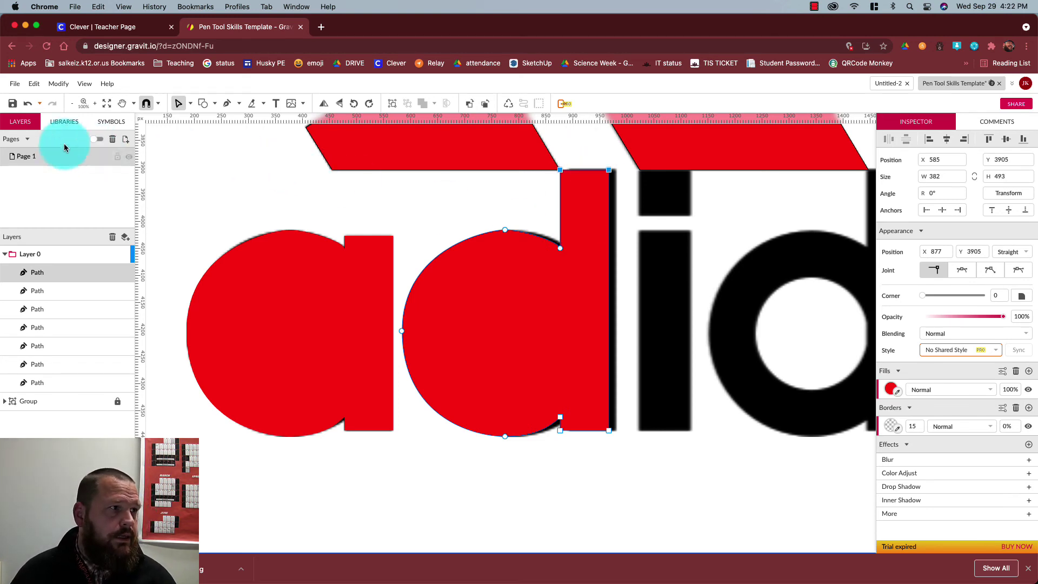
Nudge the whole letter d shape horizontally to X 597 so it aligns with the black d underneath.
left_click(191, 103)
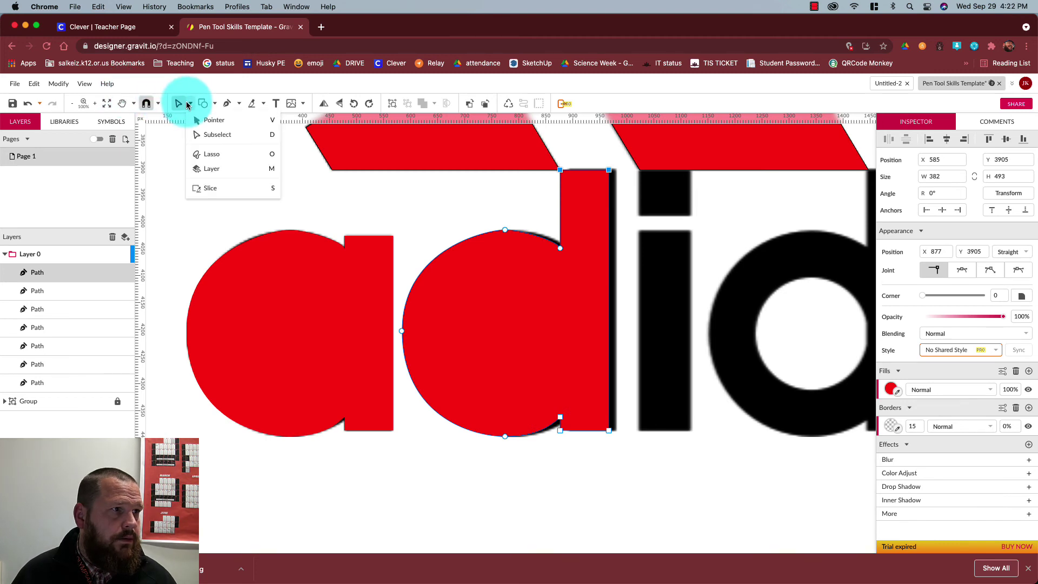
left_click(213, 122)
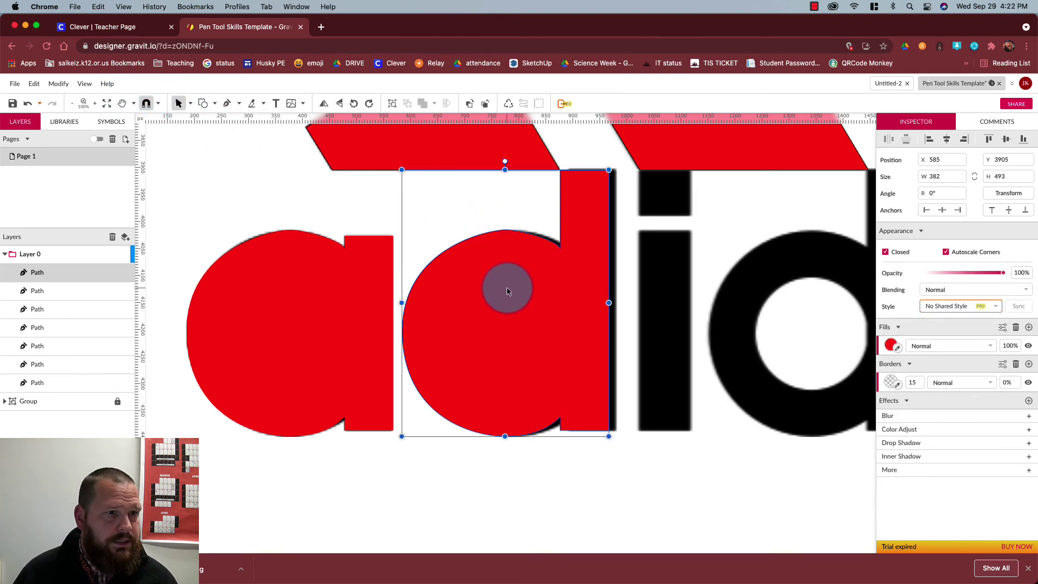
key("Right")
key("Right")
key("Right")
key("Right")
key("Right")
key("Right")
key("Right")
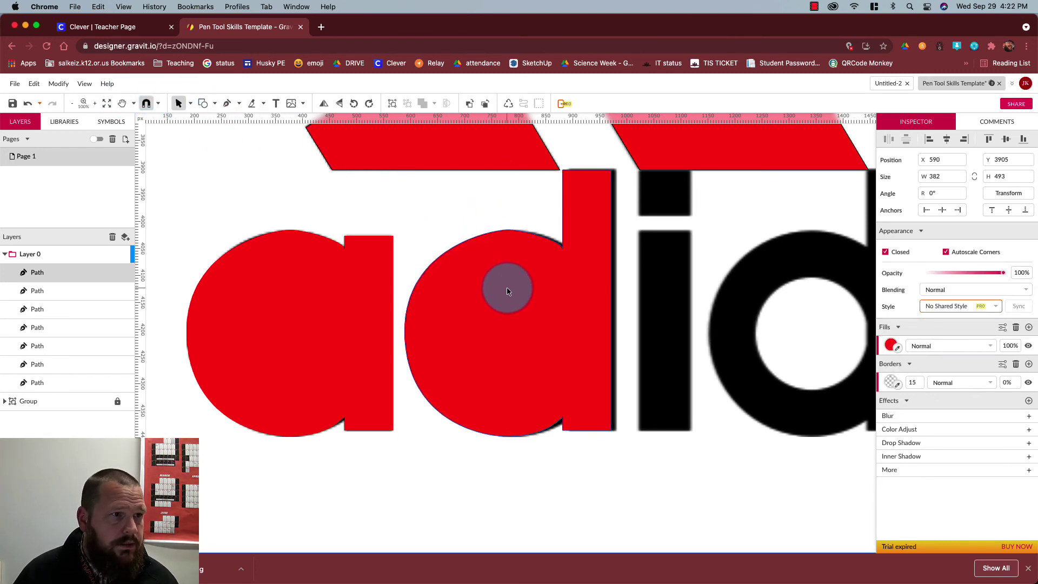
key("Right")
key("Right")
key("Right")
key("Right")
key("Right")
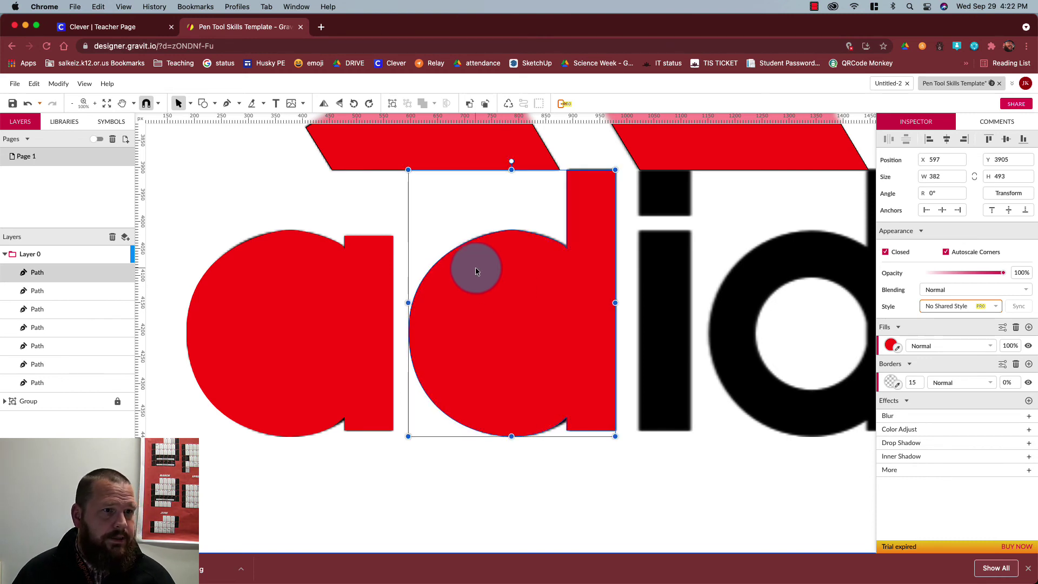
Duplicate the red letter d and place the copy over the second d of the wordmark at X 1150, Y 3905.
scroll(567, 213, "right", 5)
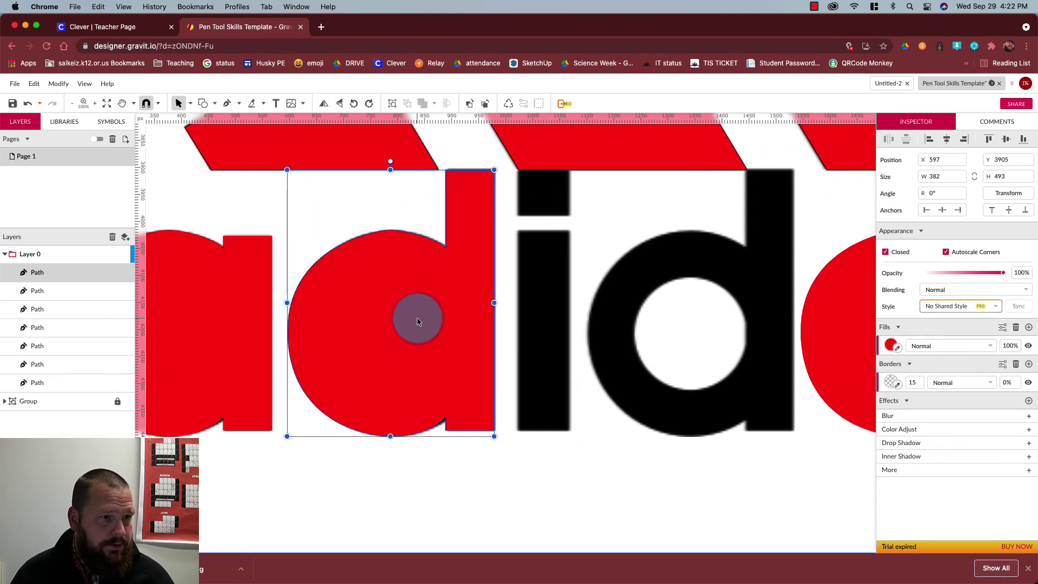
left_click_drag(419, 322, 725, 314)
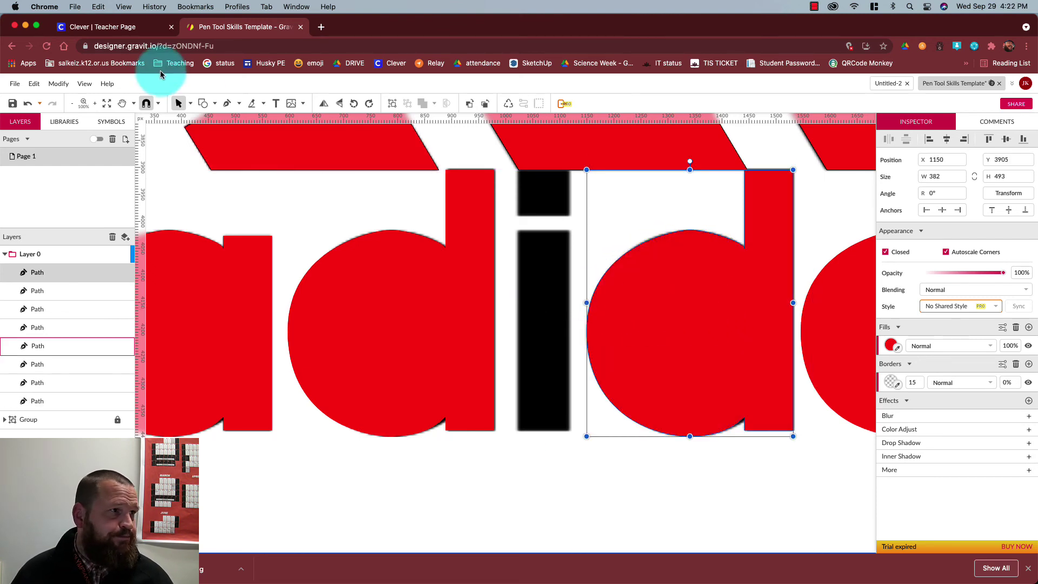
Trace the stem of the letter i with the Pen tool as a closed rectangle, about 94 by 371 px.
left_click(230, 105)
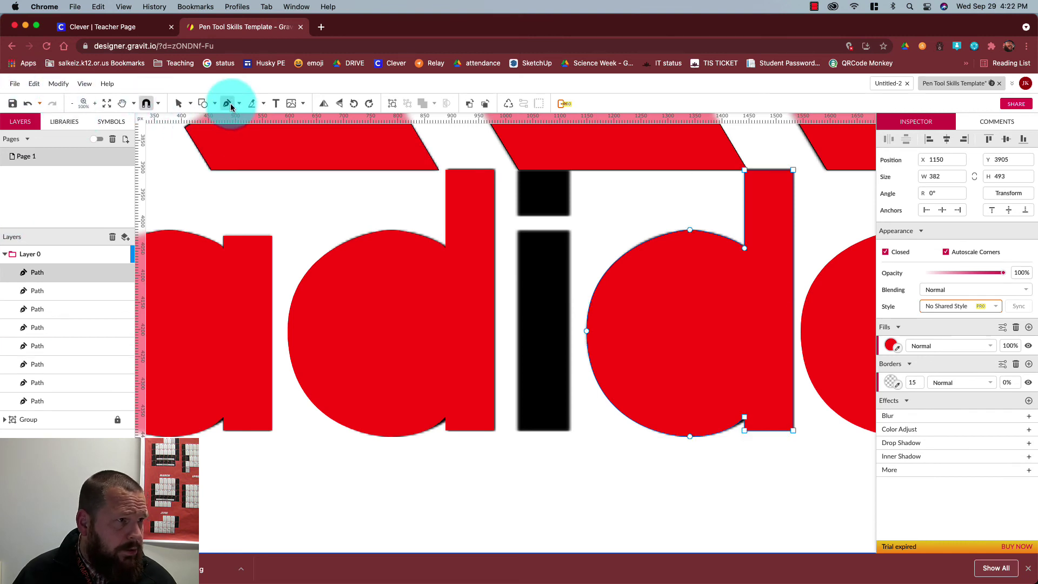
left_click(519, 234)
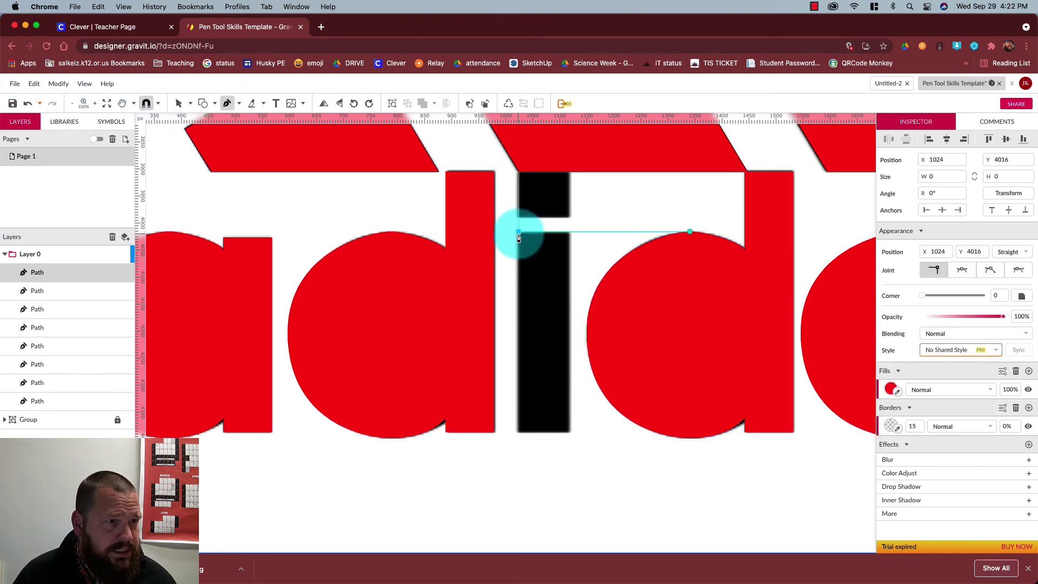
left_click(569, 232)
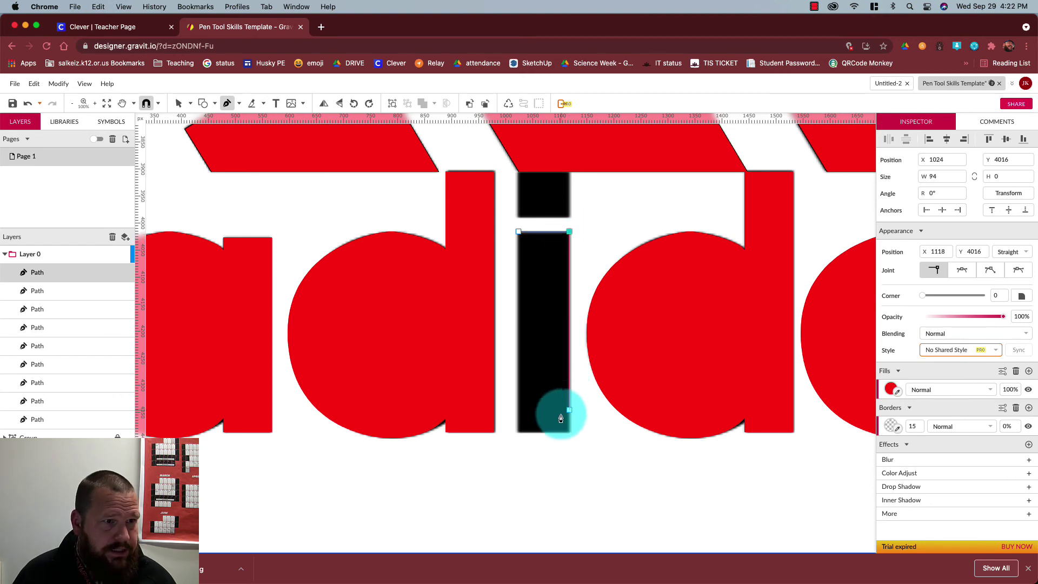
left_click(569, 431)
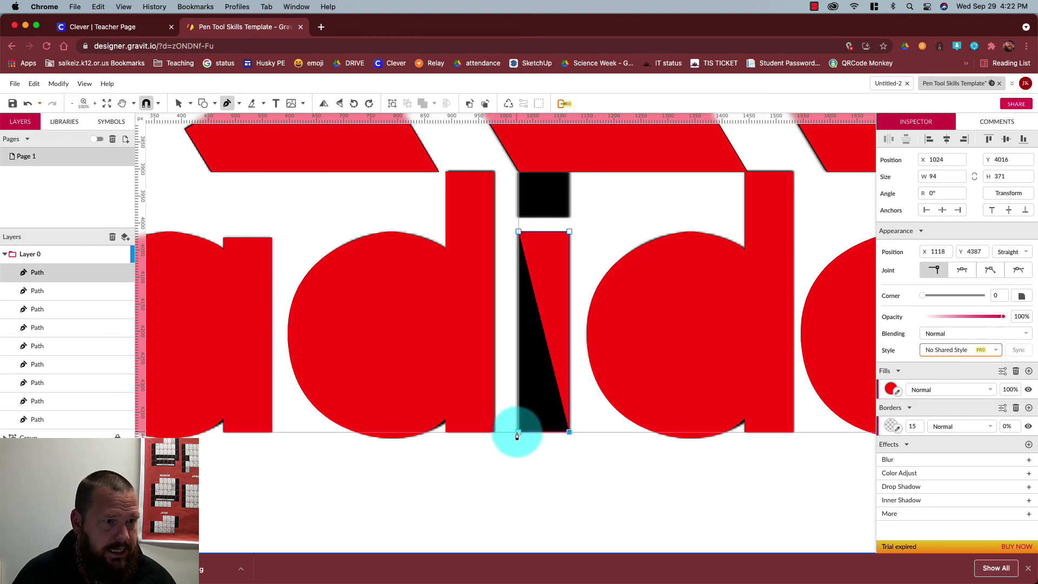
left_click(518, 431)
left_click(519, 233)
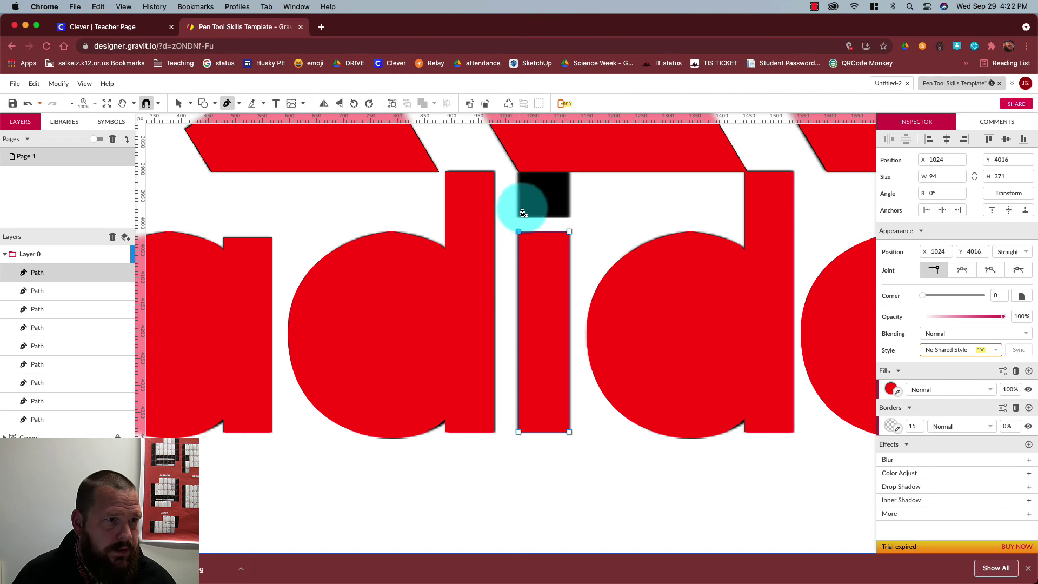
Trace the dot of the letter i with the Pen tool as a closed rectangle, about 94 by 84 px.
left_click(518, 217)
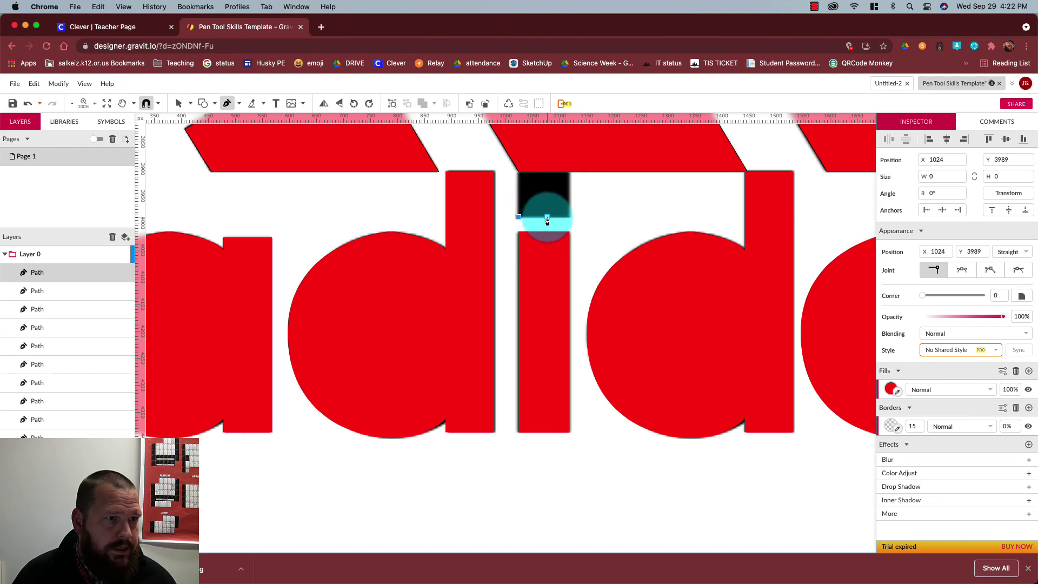
left_click(569, 217)
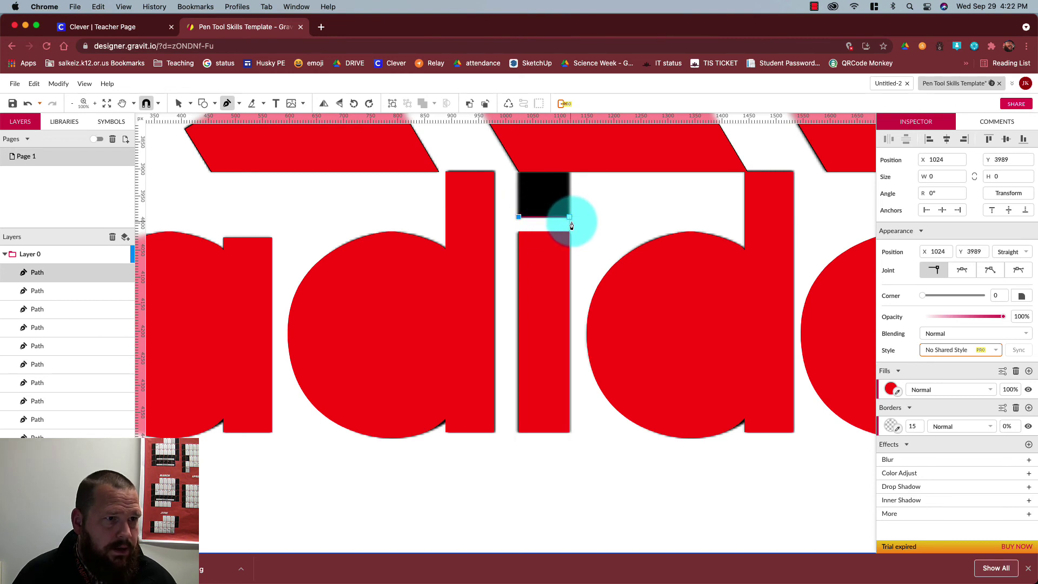
left_click(570, 172)
left_click(518, 172)
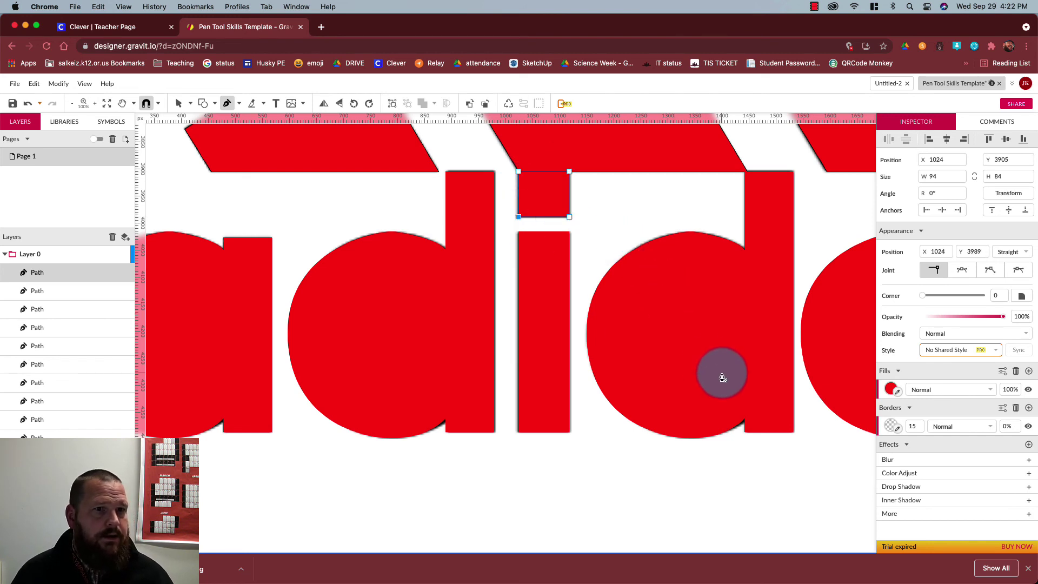
Nudge the last red letter a horizontally to X 1562 so it covers the black a underneath.
scroll(719, 372, "right", 10)
scroll(718, 373, "right", 1)
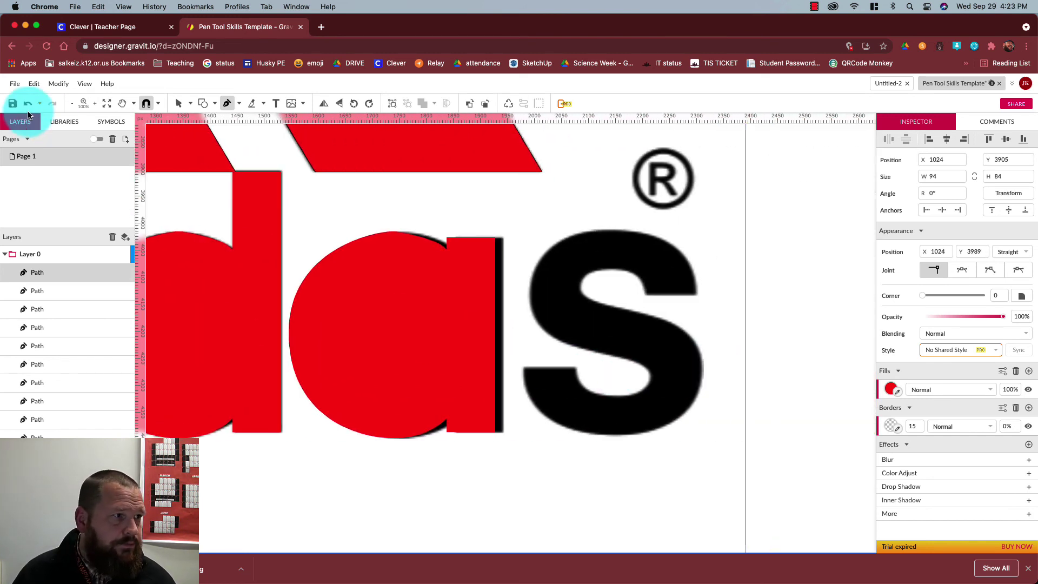
left_click(361, 274)
key("Right")
key("Right")
key("Right")
key("Right")
key("Right")
key("Right")
key("Right")
key("Right")
key("Right")
key("Right")
key("Right")
key("Right")
key("Right")
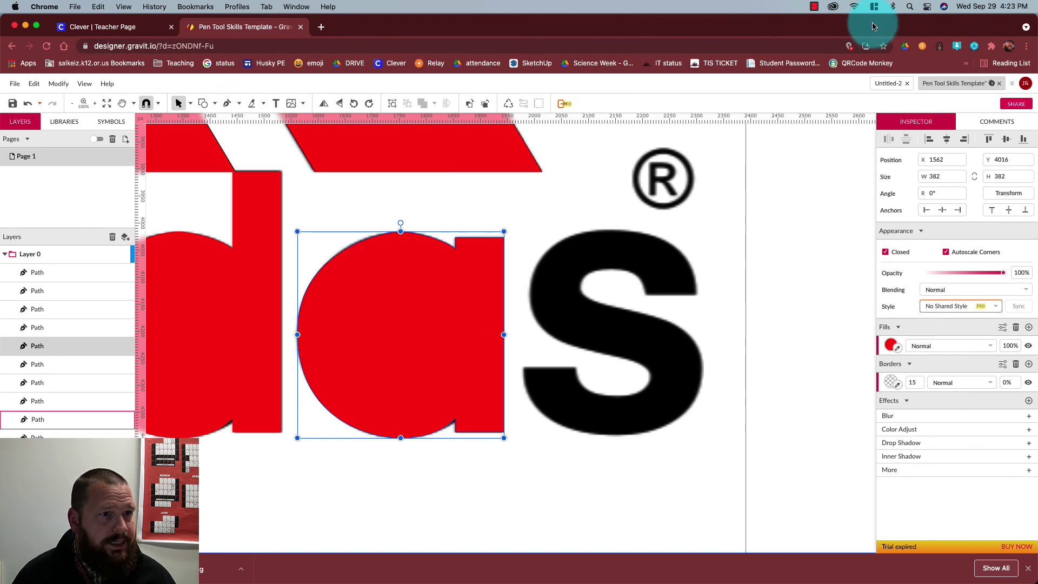
Start tracing the letter s with the Pen tool from its upper terminal at X 2207, Y 4133, curving over the top.
left_click(227, 107)
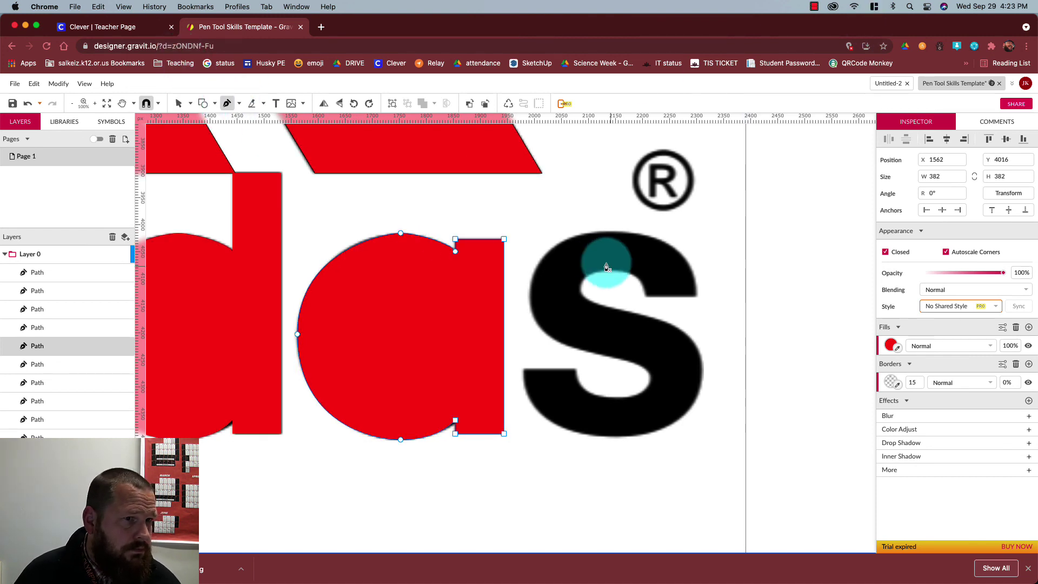
left_click(646, 299)
left_click(693, 297)
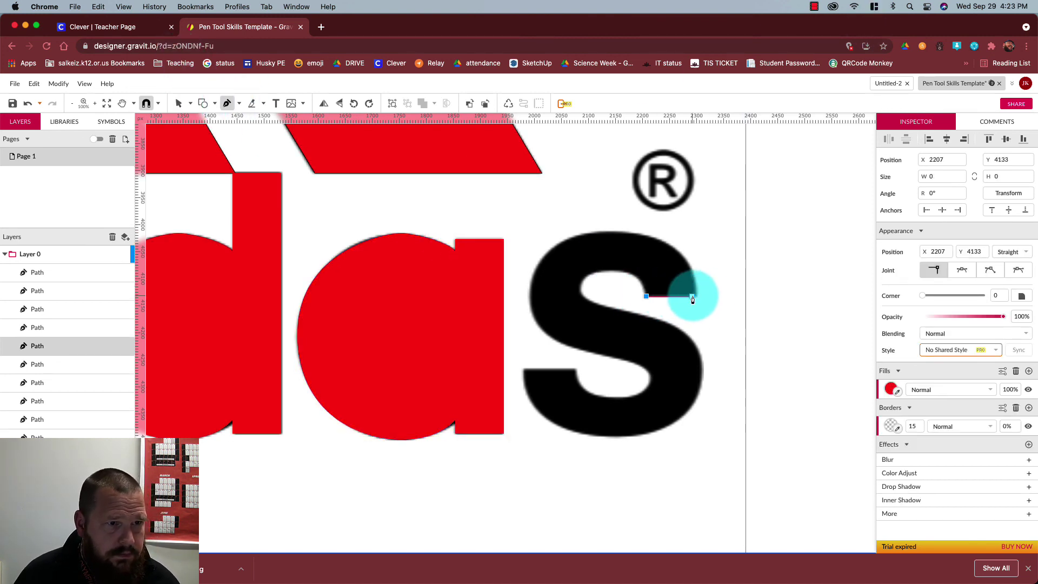
left_click_drag(698, 300, 661, 243)
key("super+z")
left_click(671, 246)
left_click_drag(599, 233, 573, 237)
Continue the s outline down the spine, around the lower terminal and along the bottom curve to the outer right side.
left_click_drag(537, 263, 649, 386)
left_click_drag(624, 397, 575, 375)
left_click_drag(574, 369, 574, 367)
left_click(521, 369)
left_click_drag(543, 415, 655, 437)
left_click_drag(686, 411, 700, 395)
left_click_drag(695, 353, 684, 326)
Set the s path's fill opacity to 40% and its border opacity to 100% so the template shows through.
left_click_drag(1010, 368, 1012, 418)
left_click_drag(1010, 404, 1012, 351)
left_click_drag(1010, 368, 1020, 346)
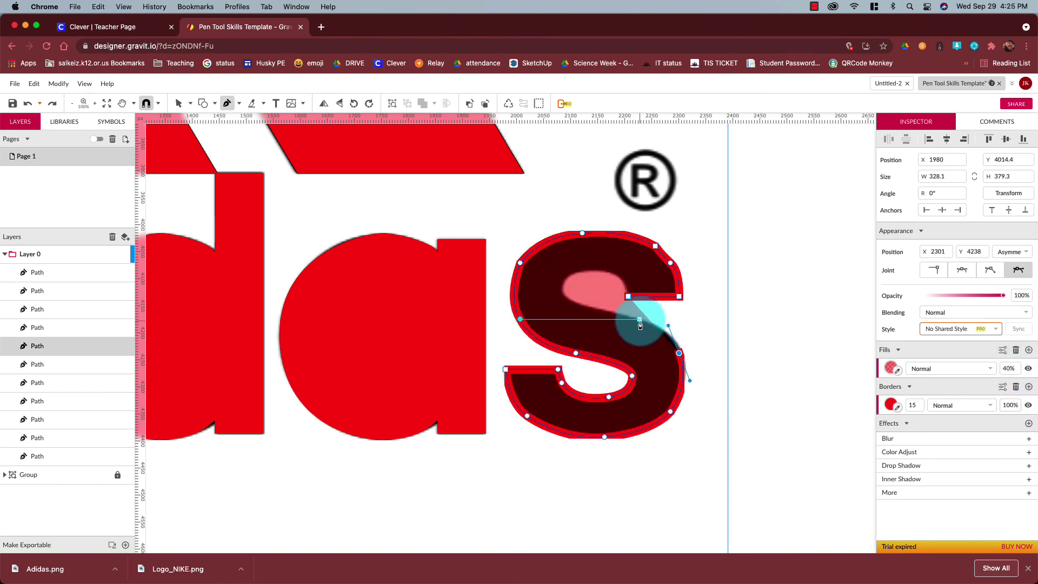
Close the s outline by tracing the remaining spine edge and the upper inner curve back to the starting anchor.
left_click(640, 319)
left_click(582, 305)
left_click_drag(562, 286, 631, 323)
left_click(593, 271)
Set the letter s to 100% fill opacity and 0% border opacity.
left_click_drag(1006, 405, 1005, 465)
left_click_drag(1006, 368, 1000, 210)
key("super+z")
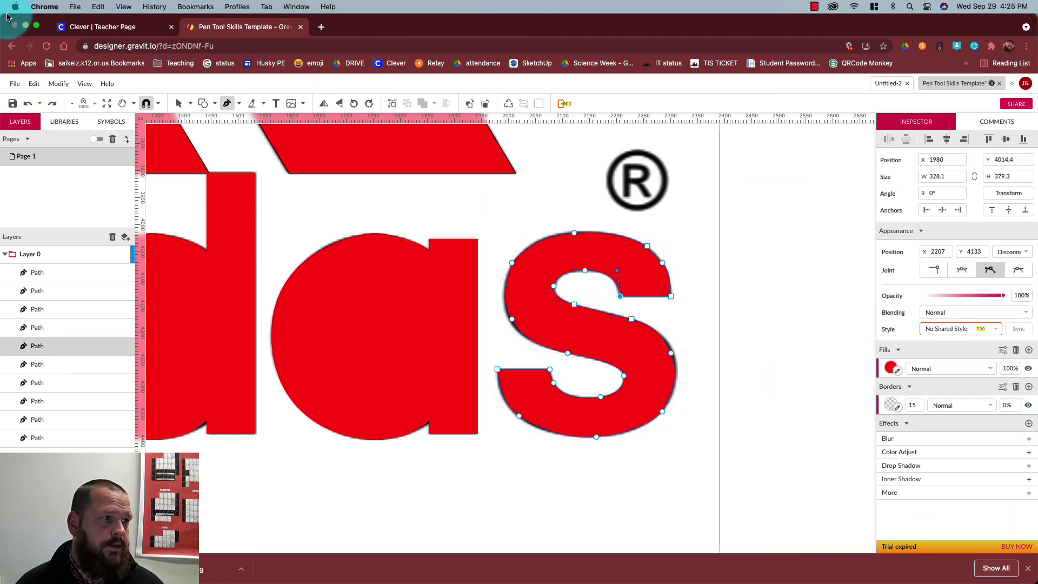
Select all the traced adidas paths together and move them beside the black original, to about X 2617, Y 2985.
scroll(185, 116, "up", 3)
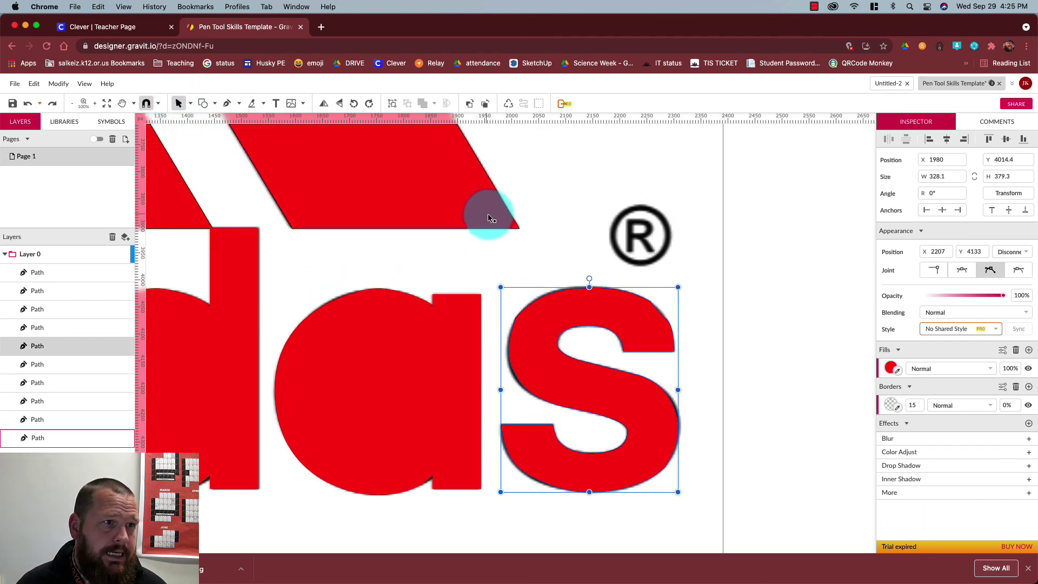
left_click(528, 231)
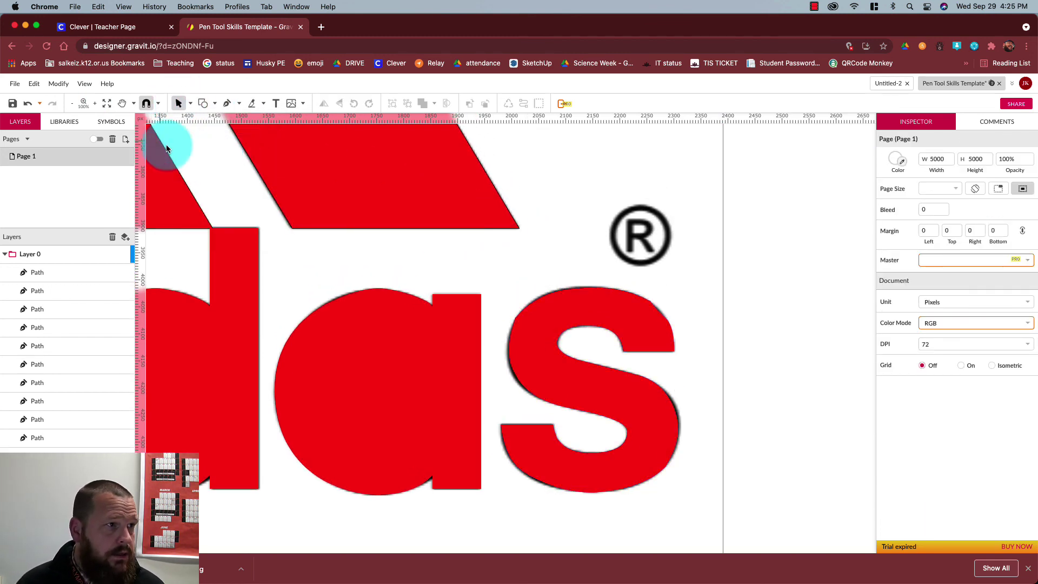
left_click(106, 103)
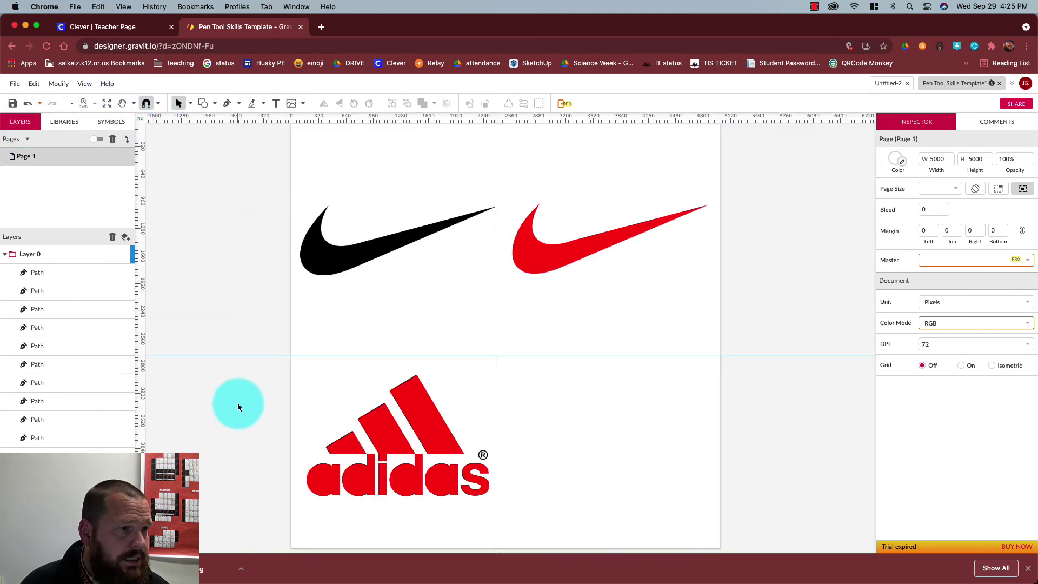
left_click_drag(297, 374, 479, 526)
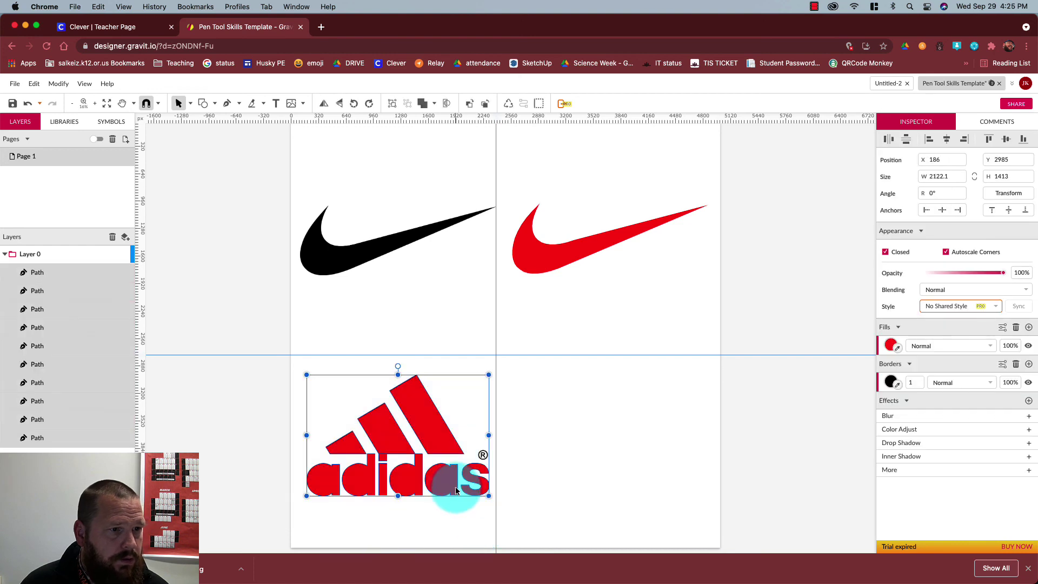
left_click_drag(423, 449, 634, 441)
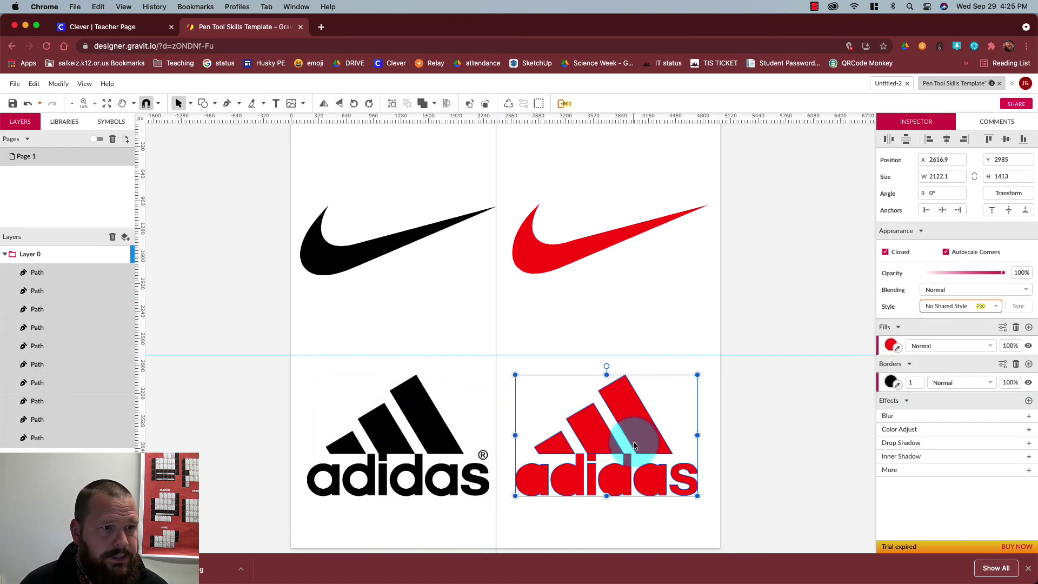
left_click(767, 466)
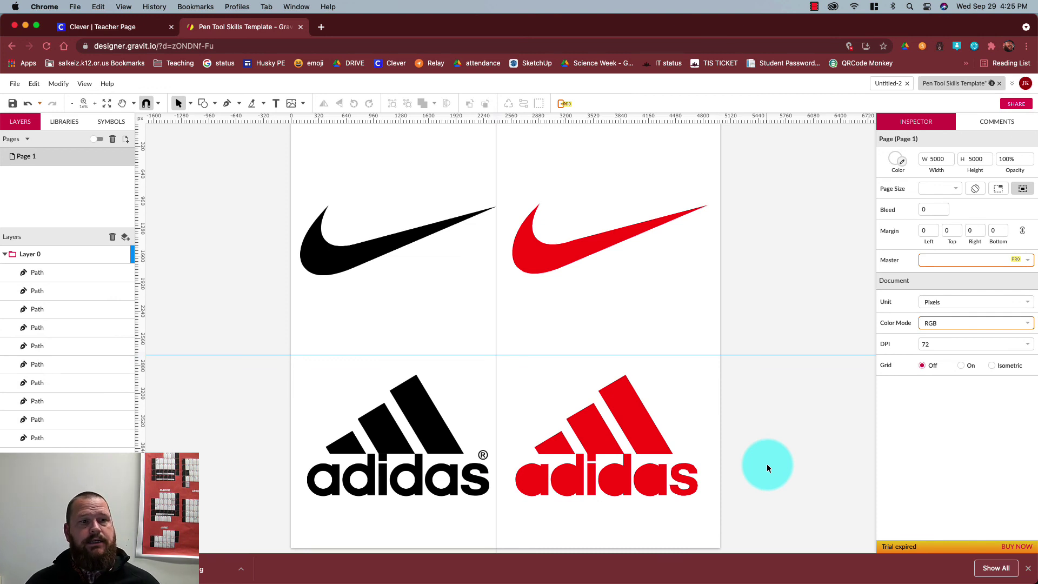